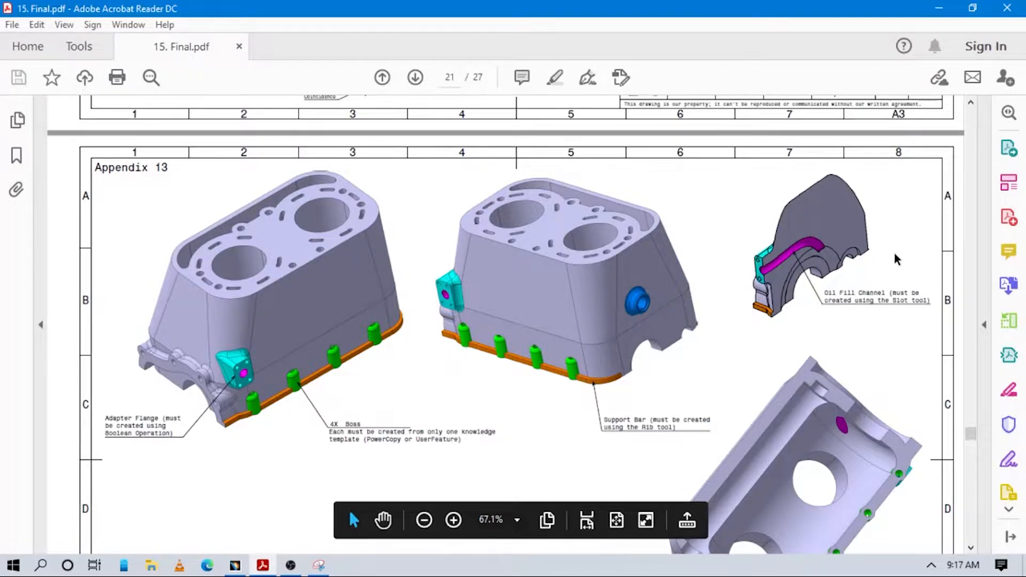
# Step: Examine the engine block views in Appendix 13 and the multi-sections solid dimensions in Appendix 14 of the drawing
pyautogui.scroll(-6, 775, 294)
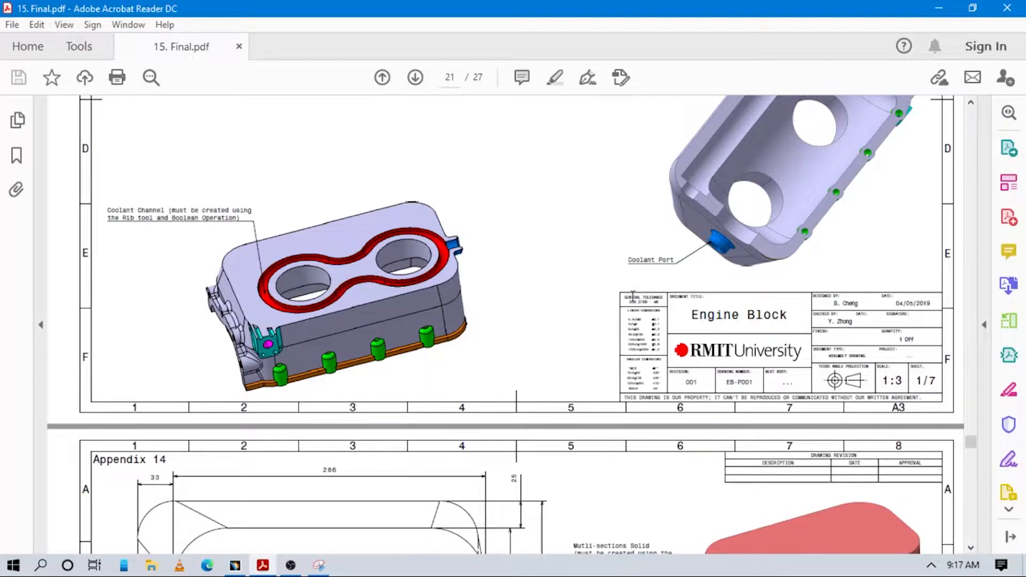
pyautogui.scroll(-1, 713, 249)
pyautogui.scroll(2, 717, 240)
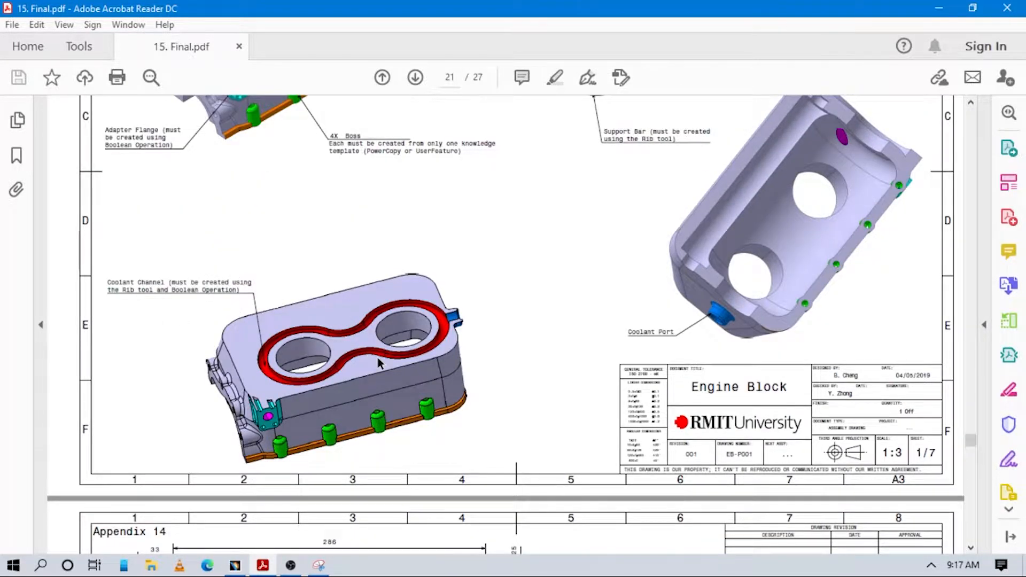
pyautogui.scroll(-4, 583, 307)
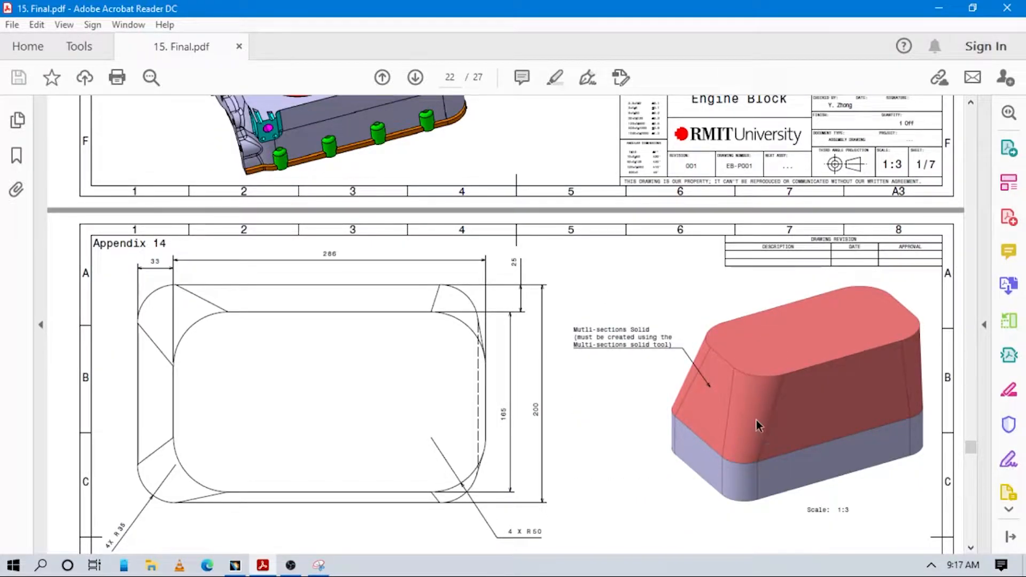
pyautogui.scroll(-1, 709, 377)
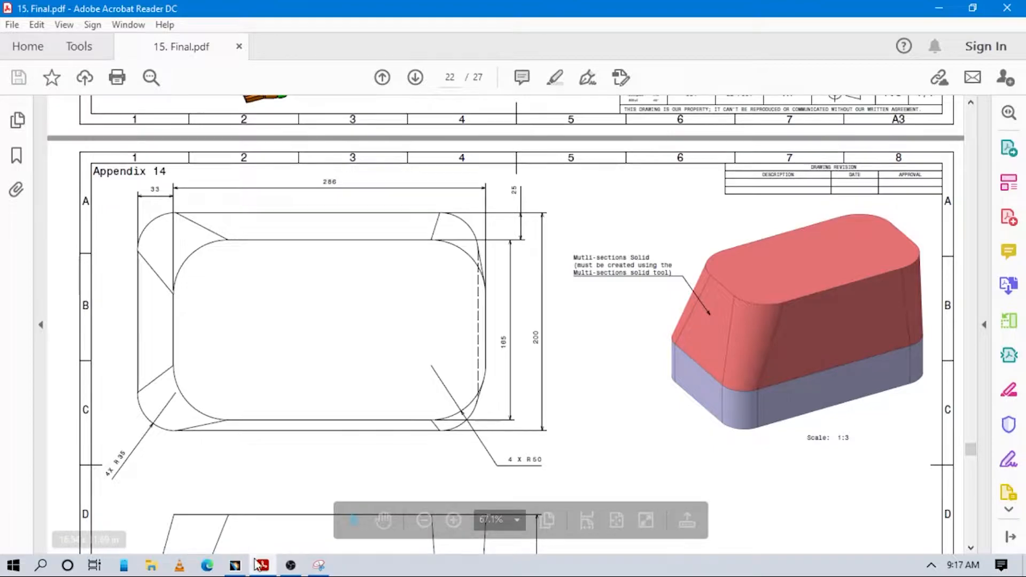
# Step: Switch to CATIA V5 and create a new part named ENGINE BLOCK with a geometrical set and without hybrid design
pyautogui.moveTo(237, 564)
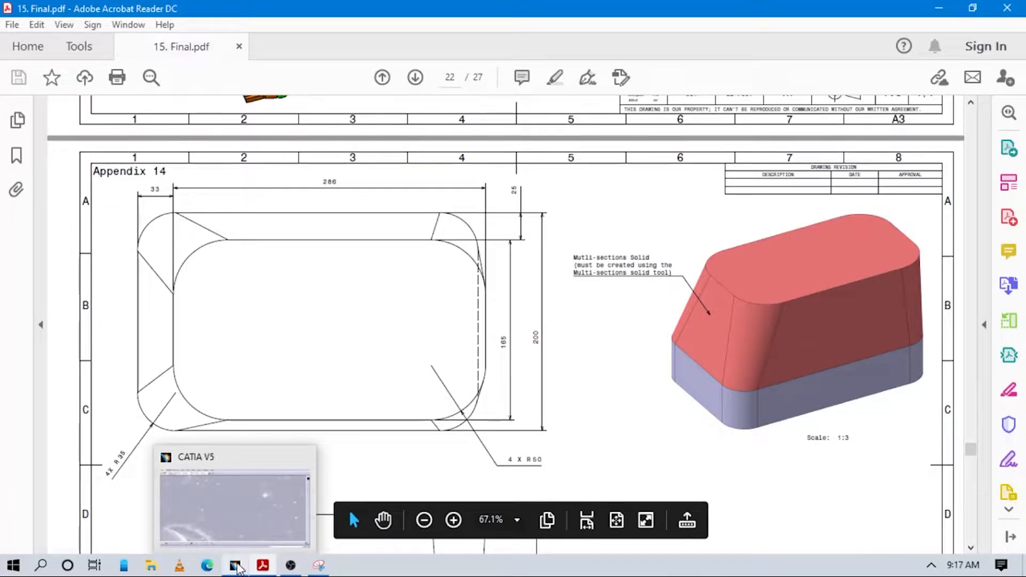
pyautogui.click(242, 524)
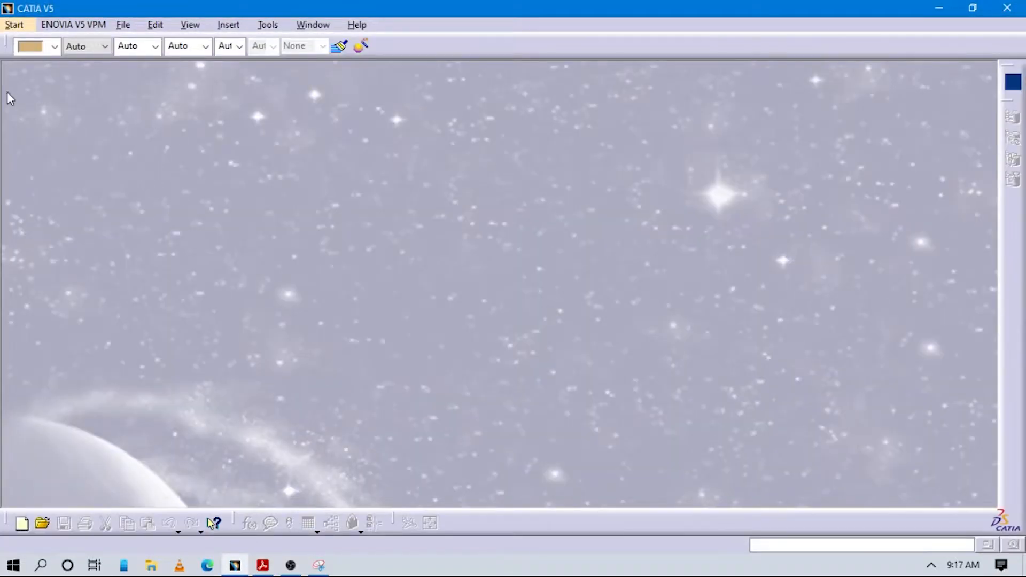
pyautogui.click(33, 26)
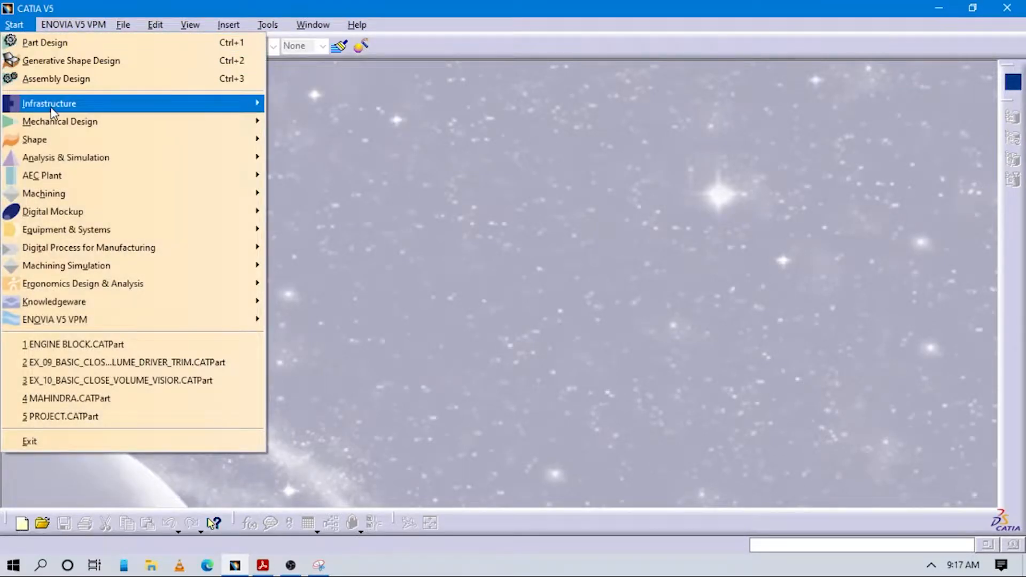
pyautogui.moveTo(50, 125)
pyautogui.click(306, 122)
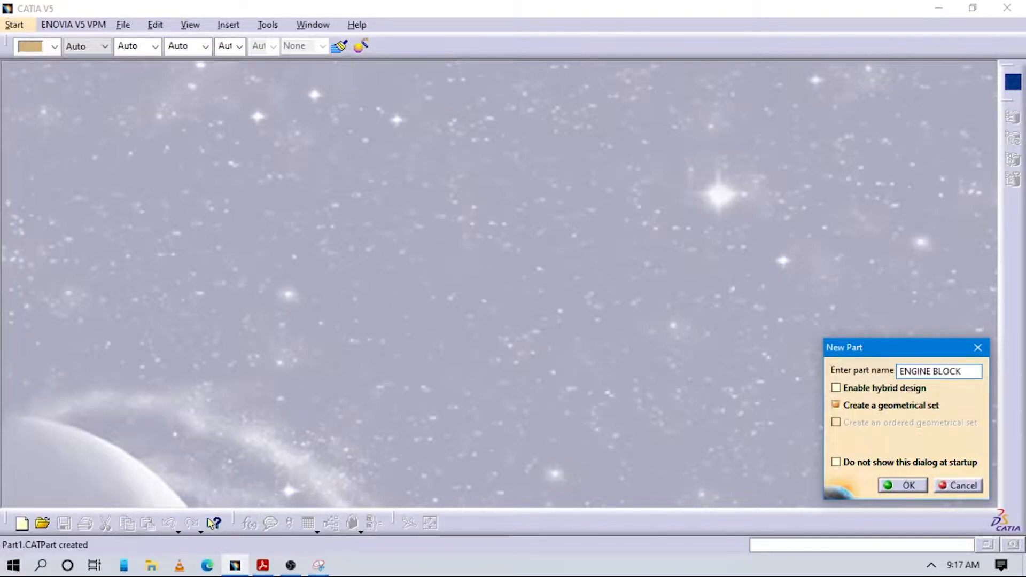
pyautogui.press('Return')
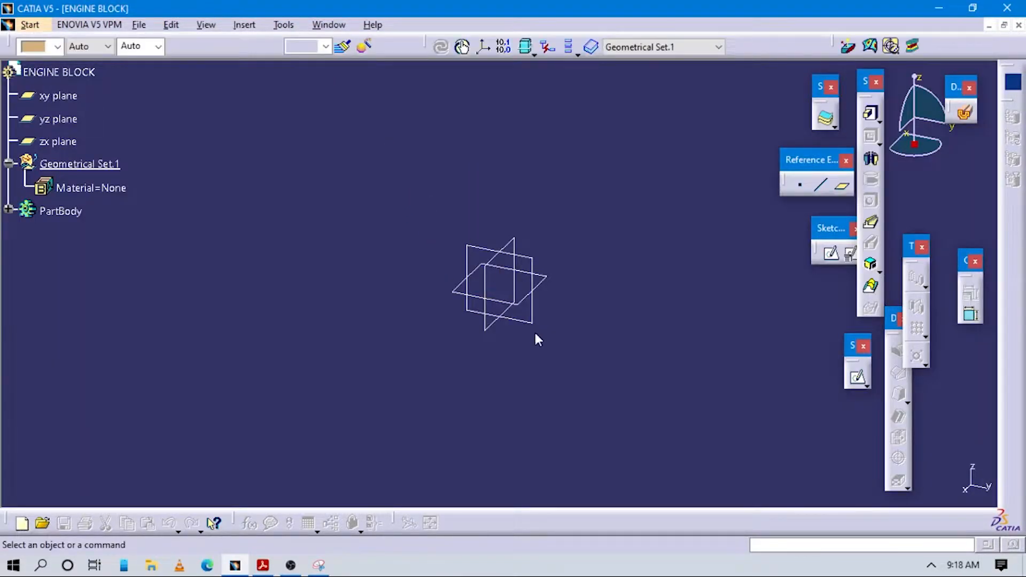
# Step: Hide the three default reference planes (xy, yz and zx)
pyautogui.moveTo(389, 155); pyautogui.dragTo(663, 417)
pyautogui.rightClick(499, 247)
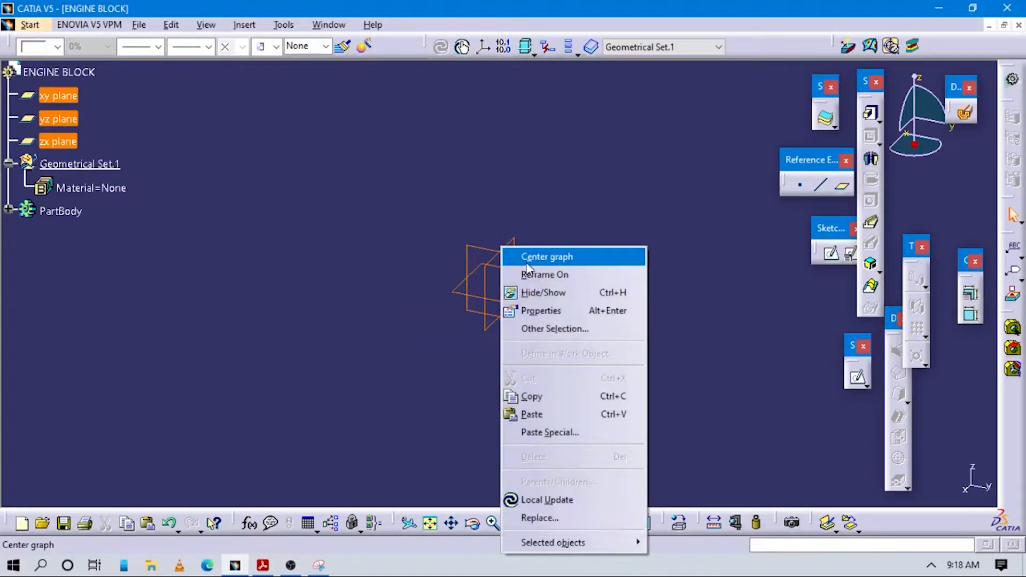
pyautogui.click(537, 291)
# Step: Rearrange the floating Sketch-Based Features, Dress-Up Features, Reference Elements and Sketcher toolbars to clear the modelling area
pyautogui.moveTo(861, 80)
pyautogui.mouseDown()
pyautogui.moveTo(576, 126)
pyautogui.moveTo(238, 83)
pyautogui.mouseUp()
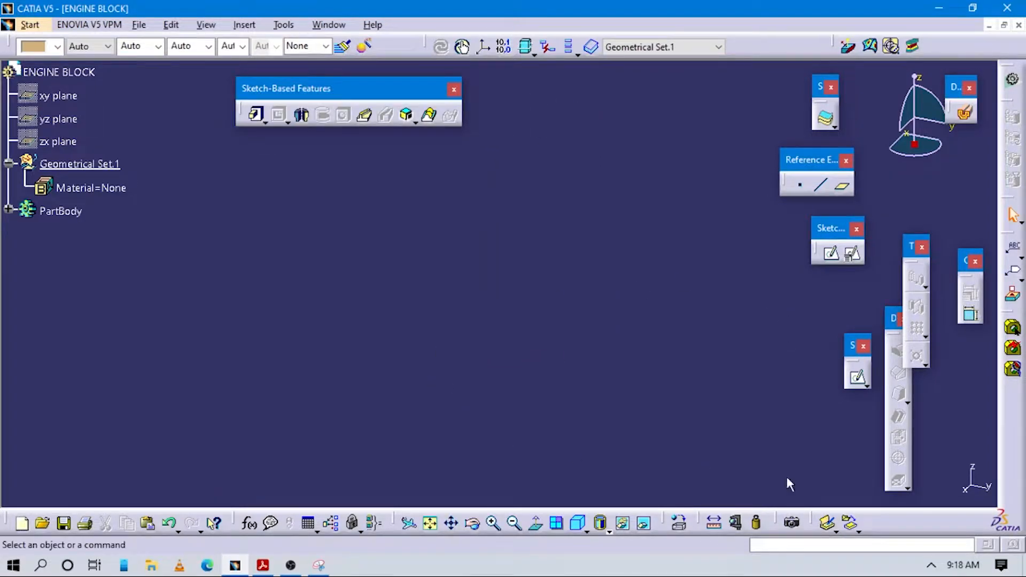
pyautogui.click(930, 566)
pyautogui.click(930, 566)
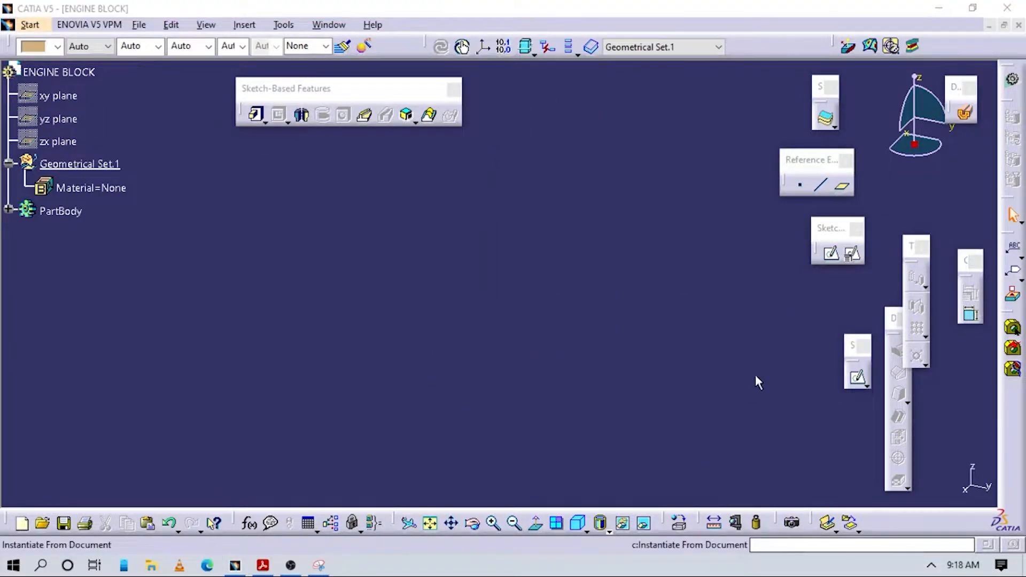
pyautogui.moveTo(894, 321); pyautogui.dragTo(502, 90)
pyautogui.moveTo(804, 161); pyautogui.dragTo(702, 95)
pyautogui.moveTo(825, 227); pyautogui.dragTo(813, 145)
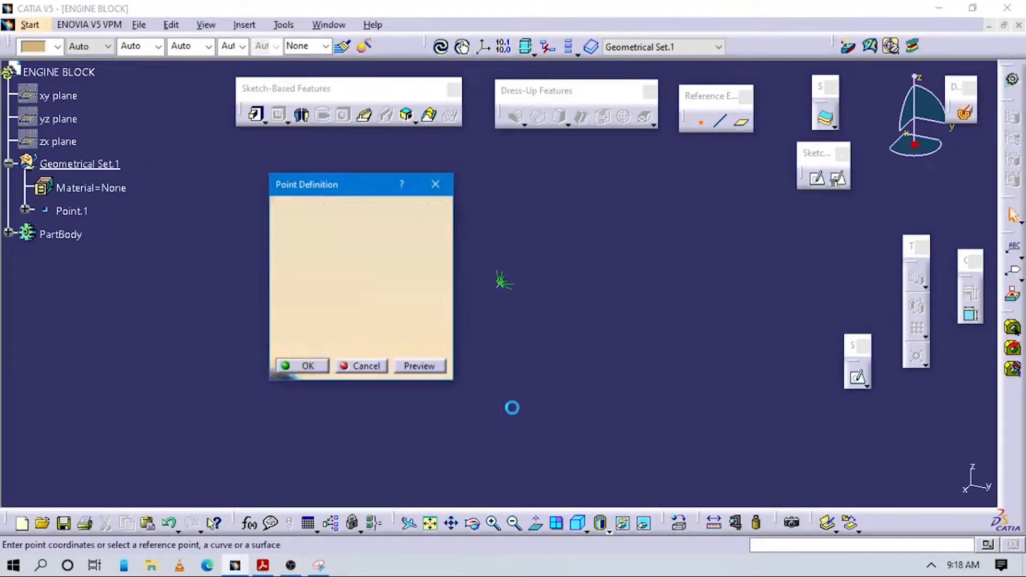
# Step: Create a reference point at coordinates 0, 0, 0 and add an axis system with that point as its origin
pyautogui.click(308, 366)
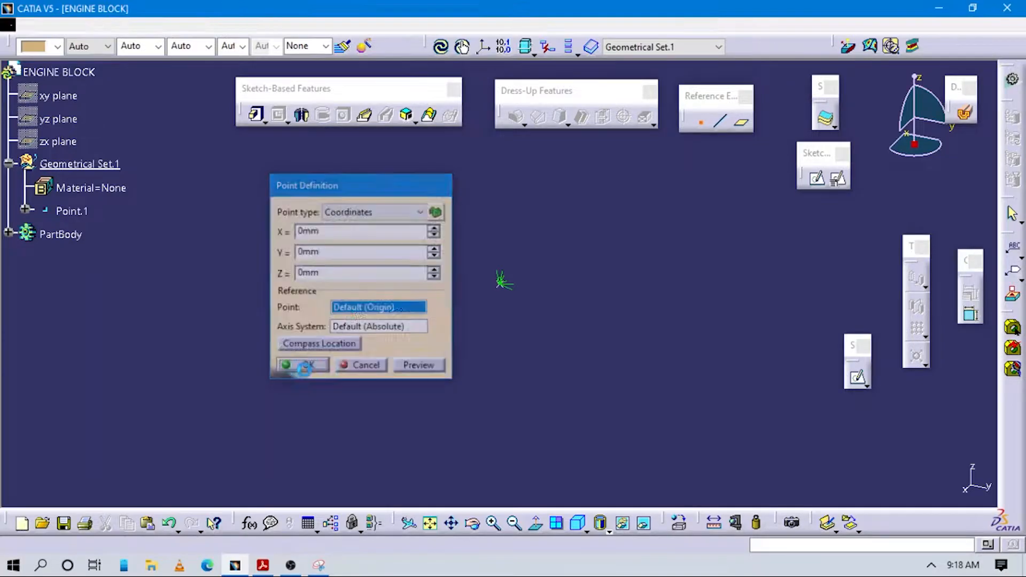
pyautogui.click(245, 25)
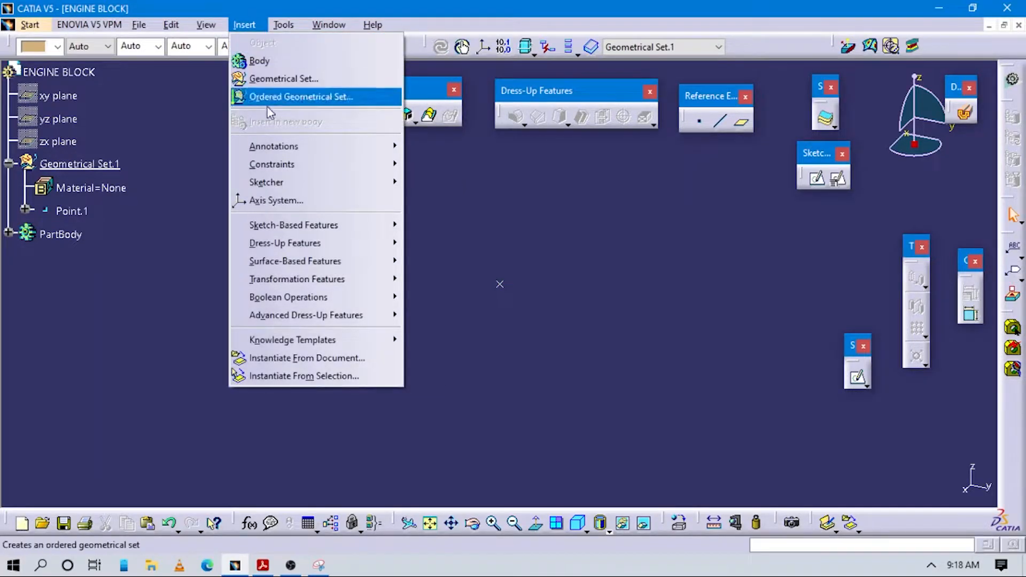
pyautogui.click(278, 201)
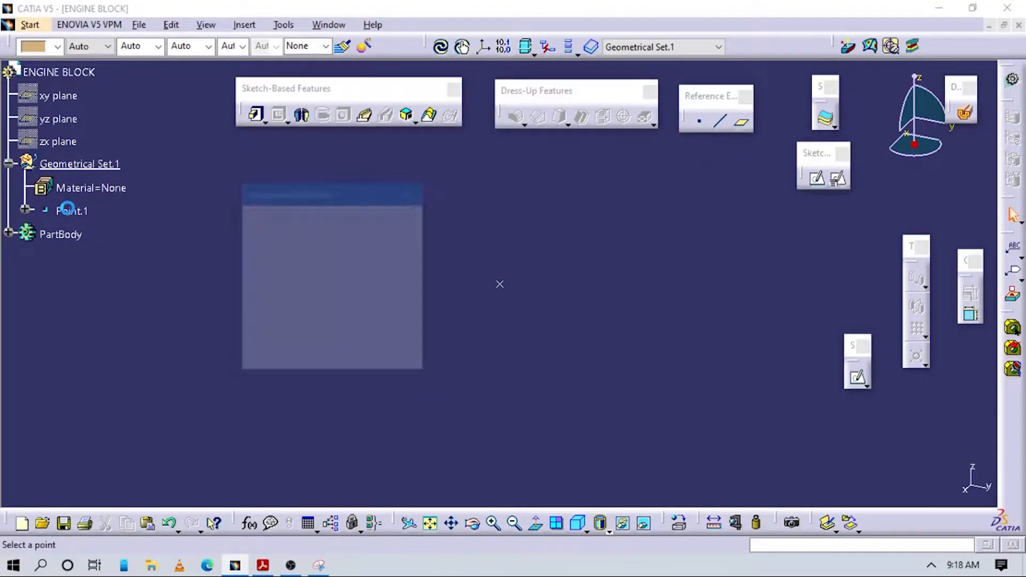
pyautogui.click(71, 234)
pyautogui.click(361, 356)
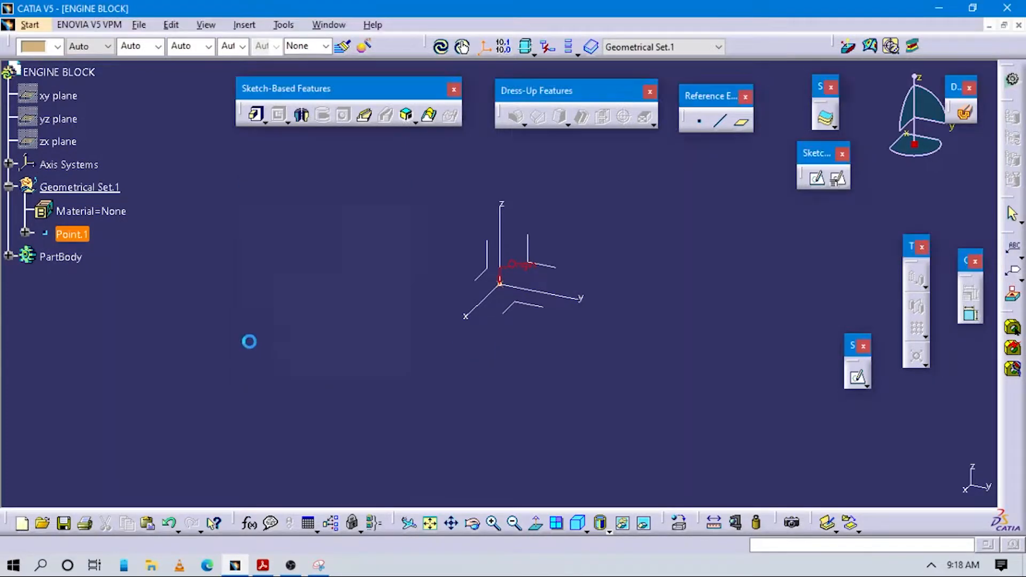
# Step: Define PartBody as the in-work object
pyautogui.rightClick(60, 256)
pyautogui.click(307, 258)
pyautogui.rightClick(62, 261)
pyautogui.click(123, 353)
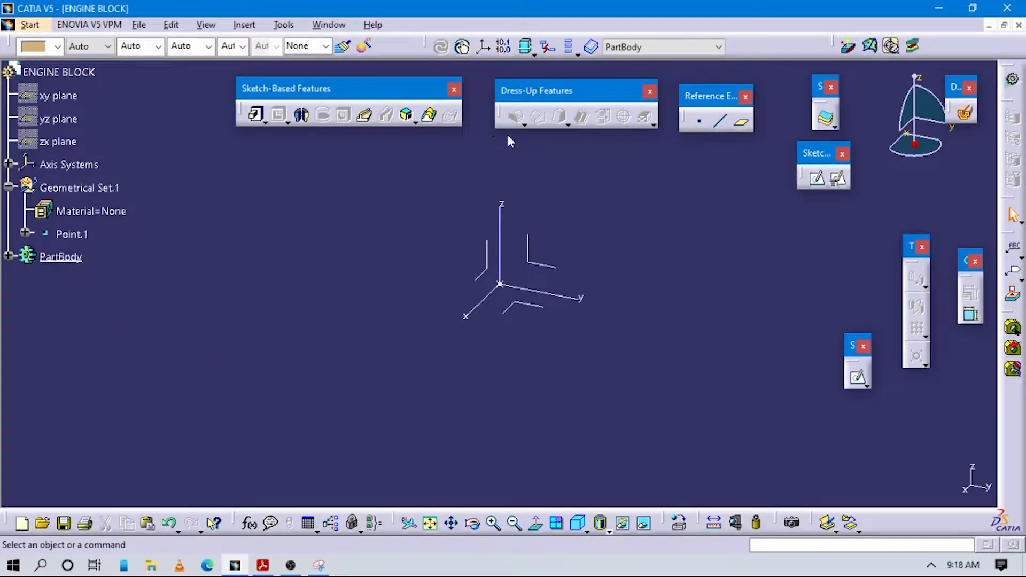
# Step: Create a positioned sketch on the axis system's XY plane, with Point.1 as projected origin and the H direction parallel to the Y axis
pyautogui.moveTo(829, 161); pyautogui.dragTo(712, 181)
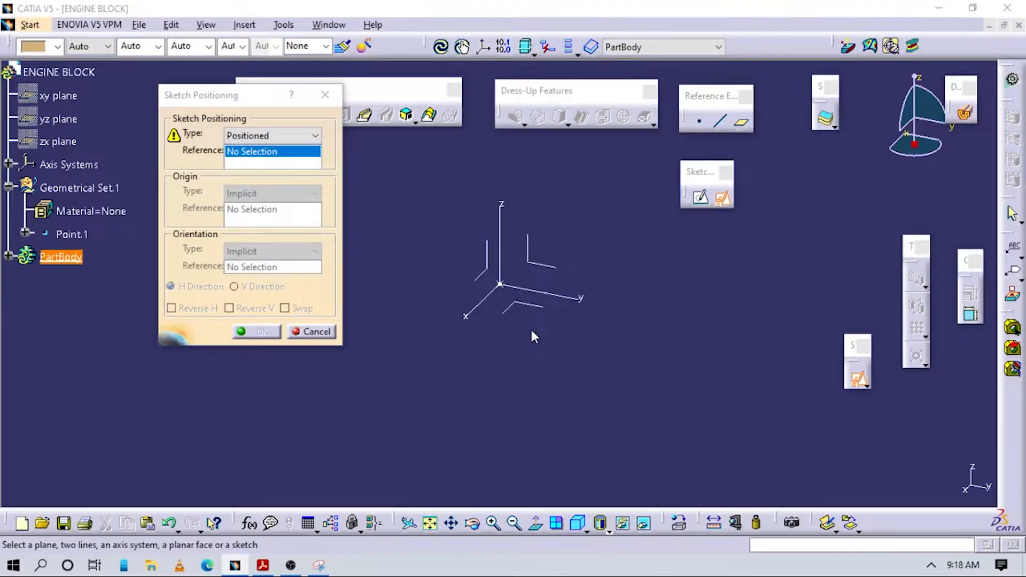
pyautogui.hotkey('alt', 'Tab')
pyautogui.scroll(-3, 668, 347)
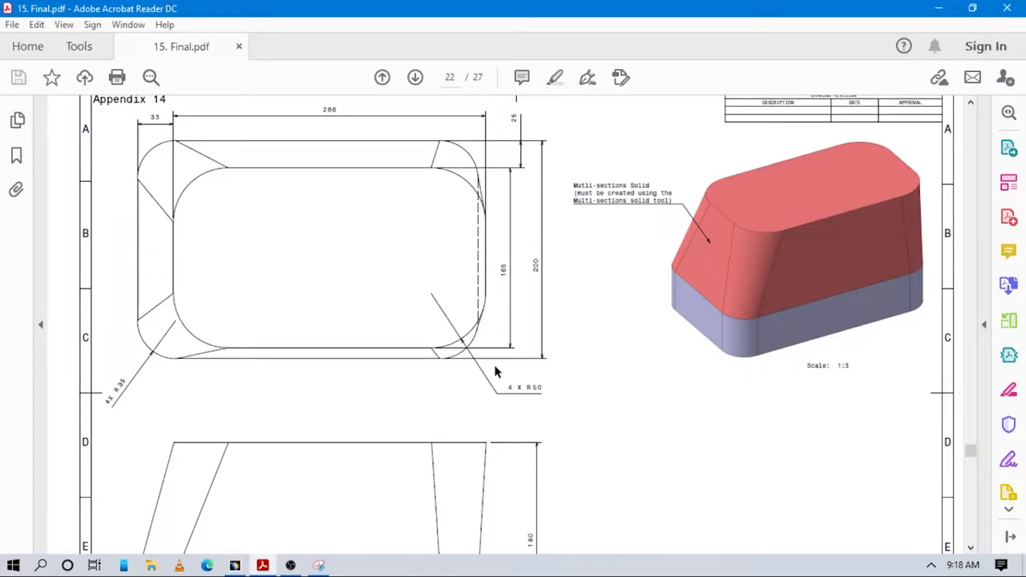
pyautogui.scroll(3, 738, 358)
pyautogui.hotkey('alt', 'Tab')
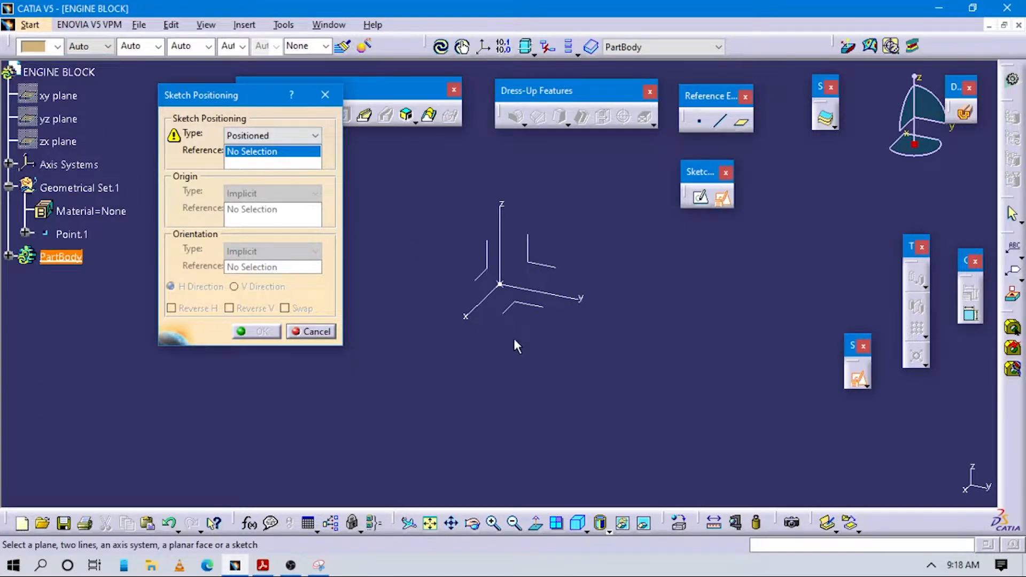
pyautogui.click(531, 297)
pyautogui.click(270, 192)
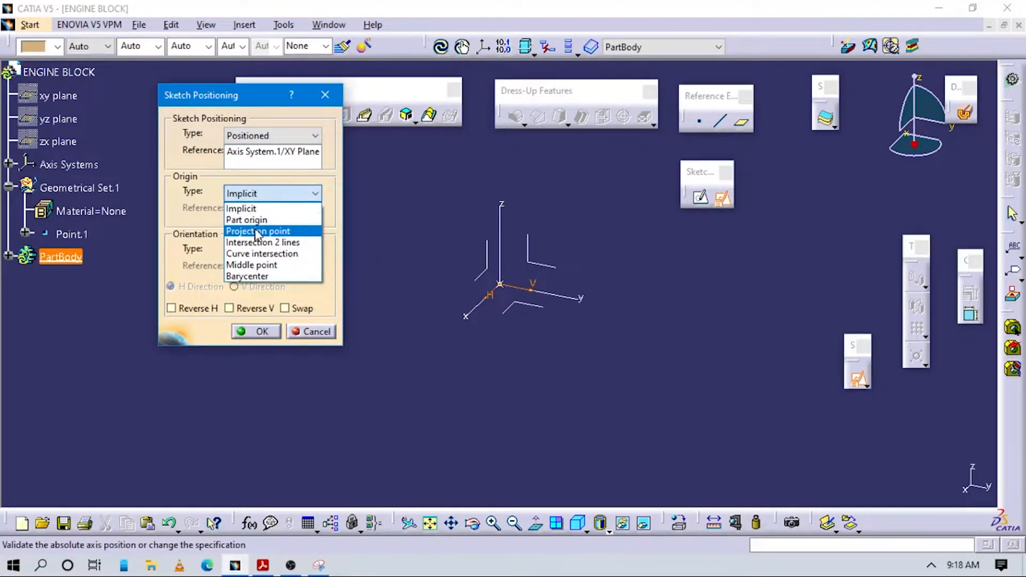
pyautogui.click(251, 231)
pyautogui.click(70, 235)
pyautogui.click(278, 251)
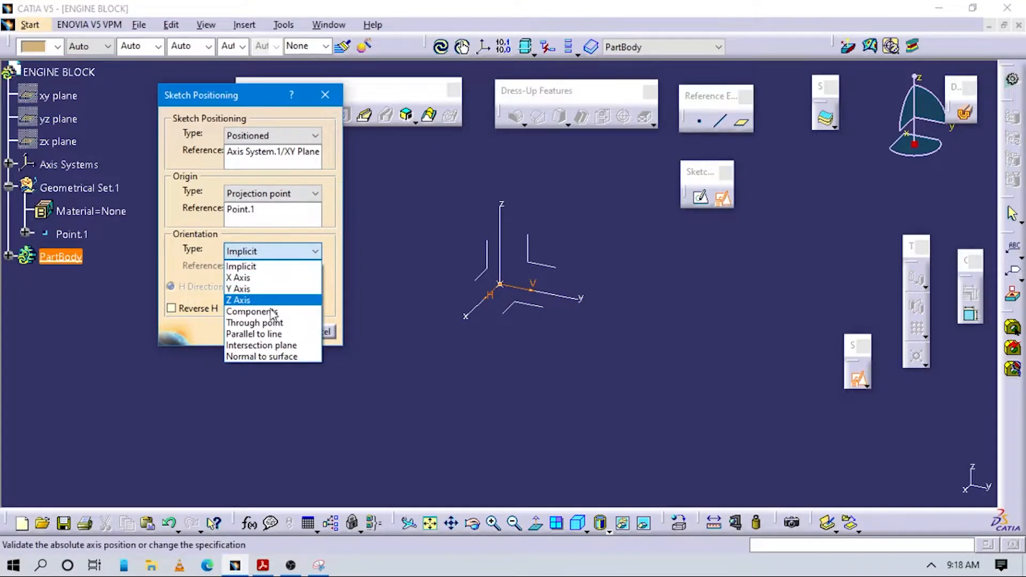
pyautogui.click(254, 334)
pyautogui.click(561, 294)
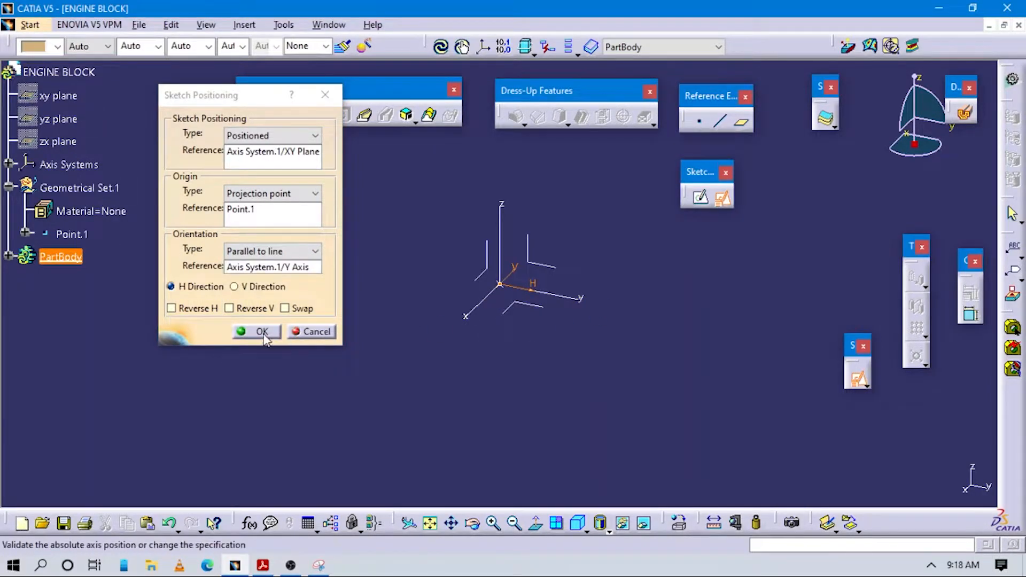
pyautogui.click(270, 337)
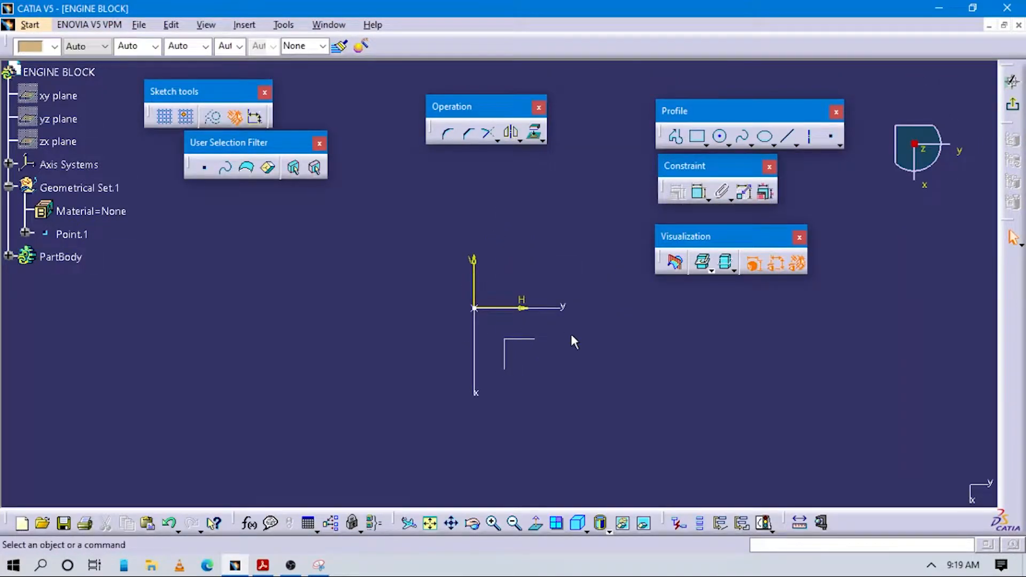
# Step: Check the base outline in the drawing and sketch a rectangle about 102 mm high enclosing the sketch origin
pyautogui.hotkey('alt', 'Tab')
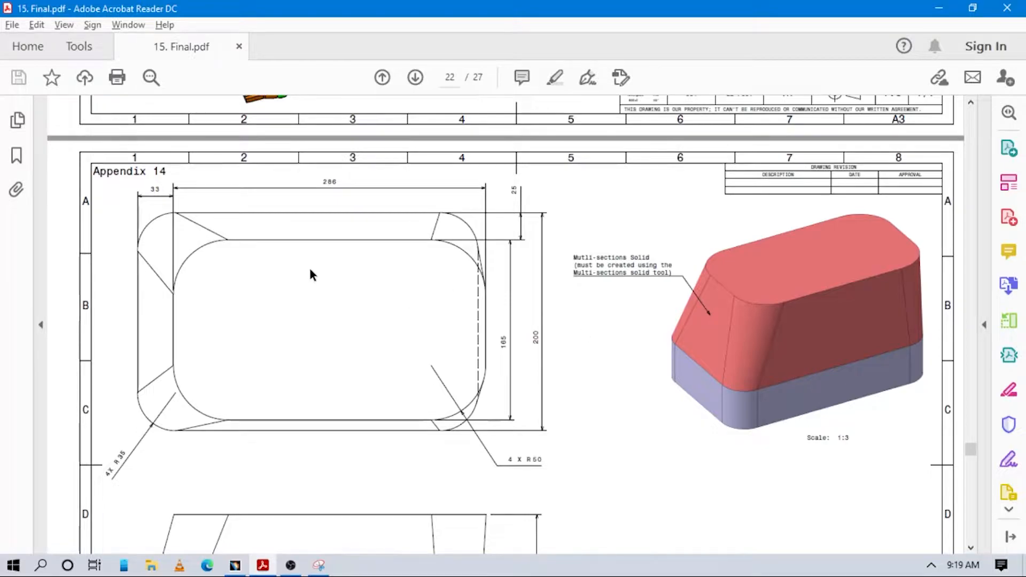
pyautogui.hotkey('alt', 'Tab')
pyautogui.click(698, 137)
pyautogui.click(298, 208)
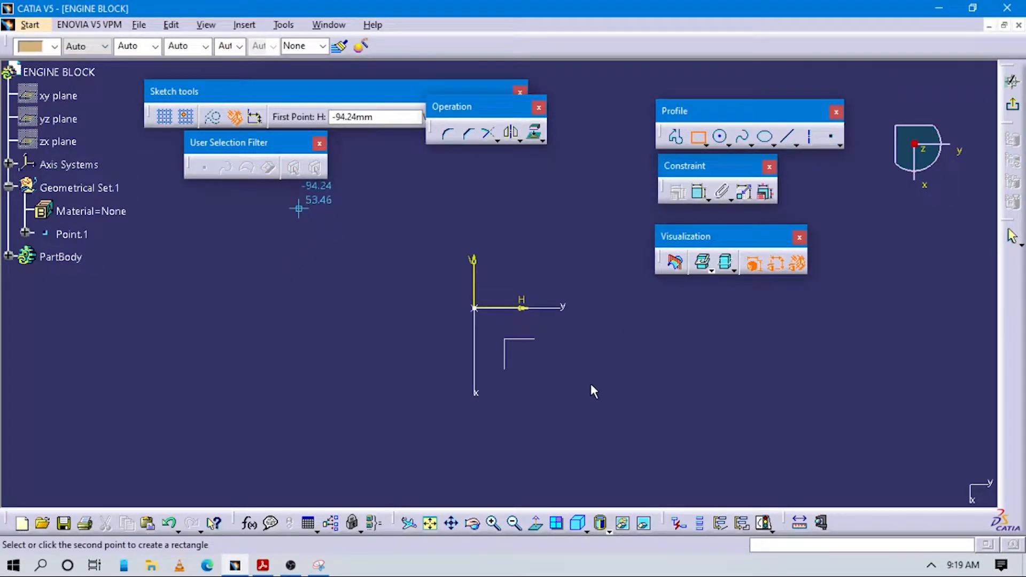
pyautogui.click(736, 397)
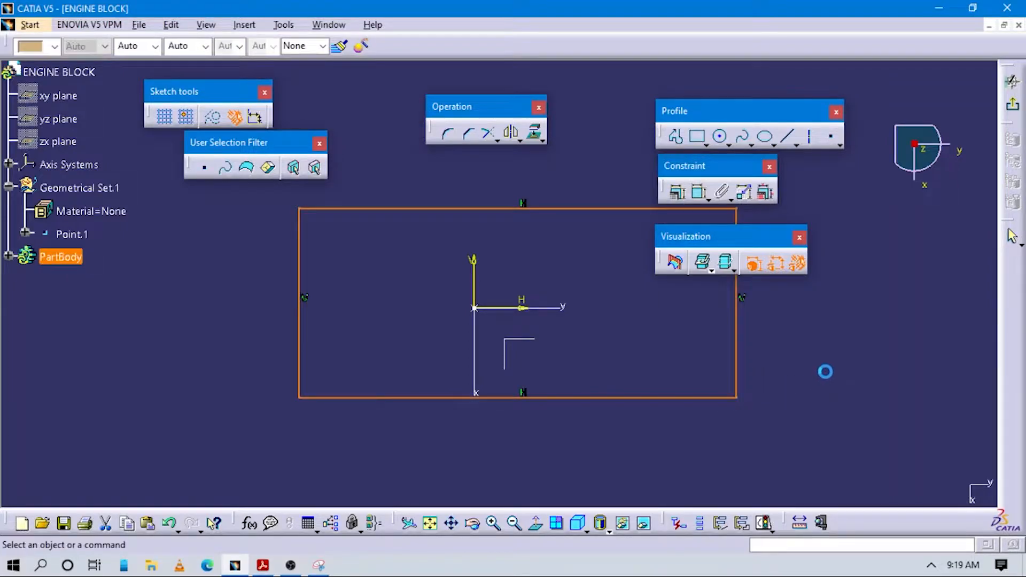
# Step: Add a length constraint to the rectangle's vertical side and set it to 200 mm, checking the value against the drawing
pyautogui.hotkey('alt', 'Tab')
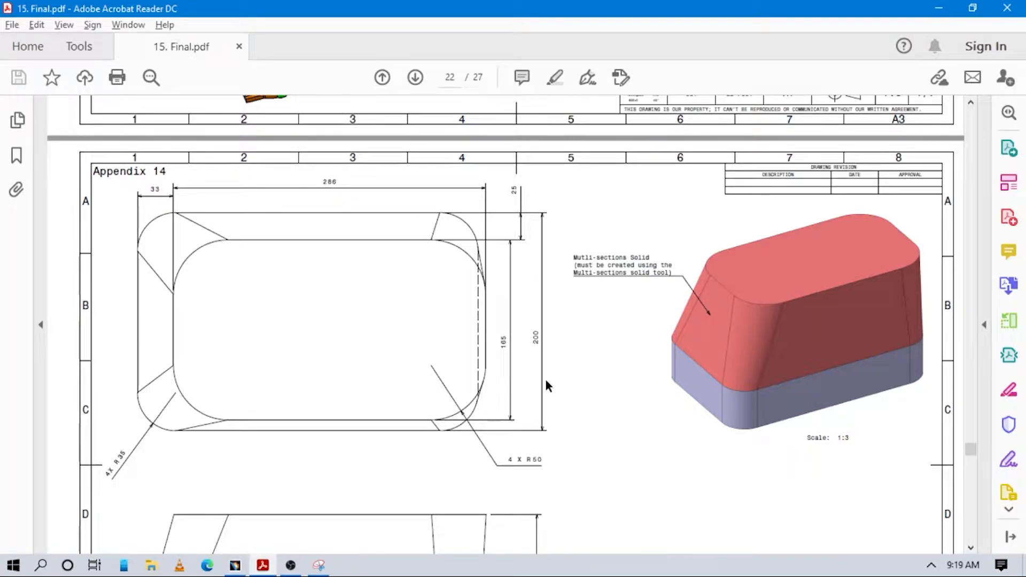
pyautogui.hotkey('alt', 'Tab')
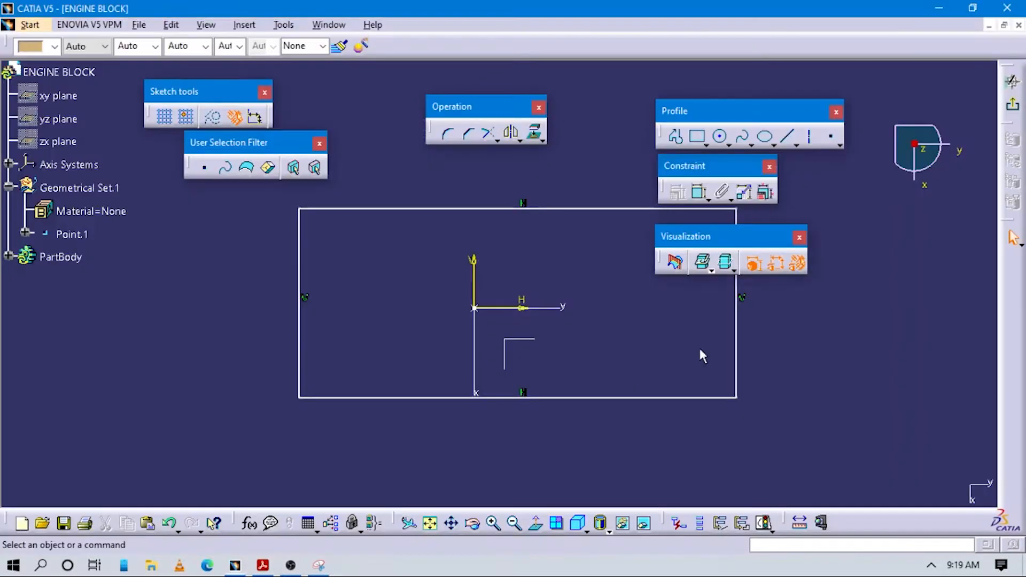
pyautogui.click(697, 137)
pyautogui.click(699, 192)
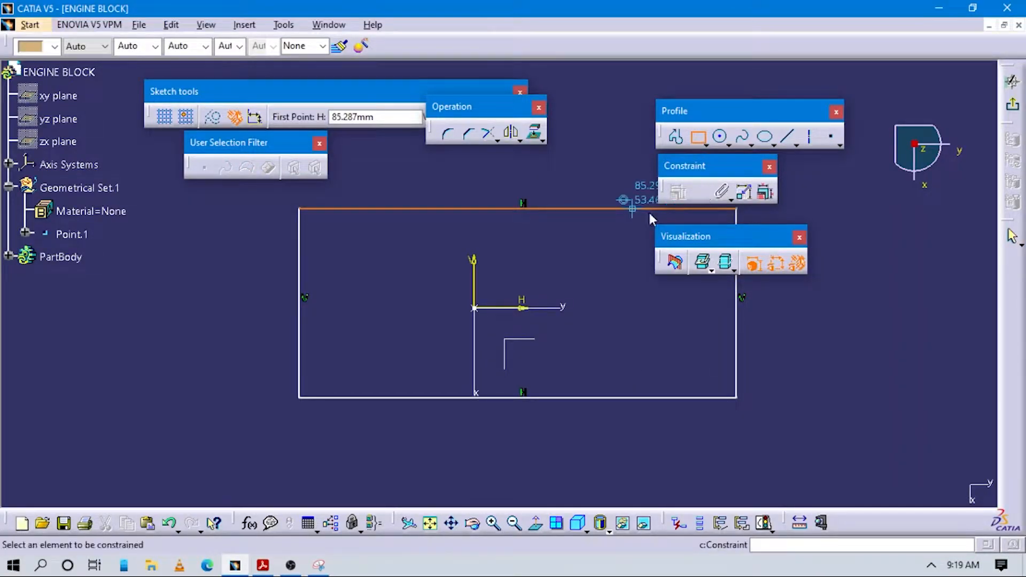
pyautogui.click(737, 327)
pyautogui.click(794, 333)
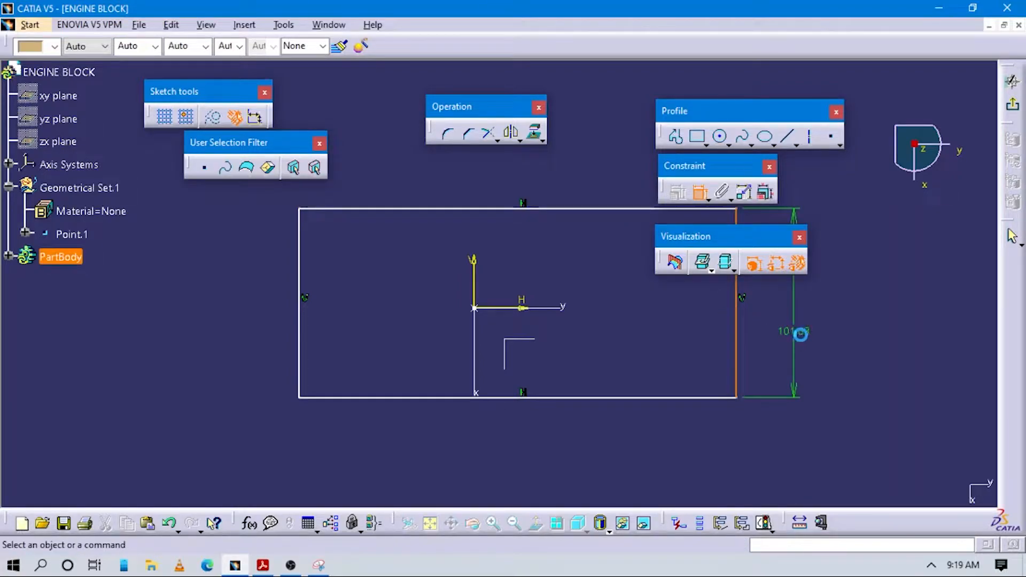
pyautogui.doubleClick(805, 331)
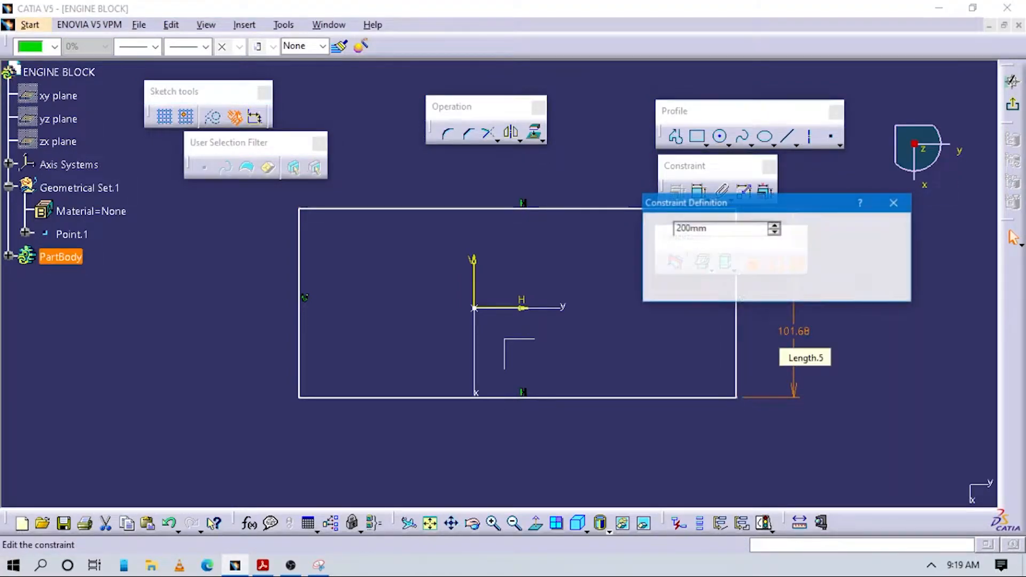
pyautogui.hotkey('alt', 'Tab')
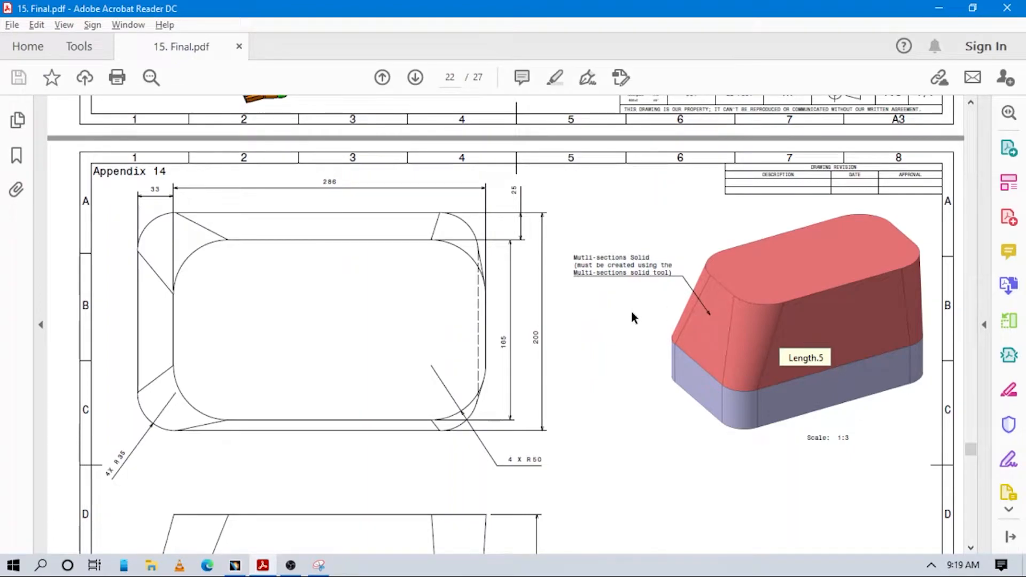
pyautogui.hotkey('alt', 'Tab')
pyautogui.hotkey('alt', 'Tab')
pyautogui.hotkey('alt', 'Tab')
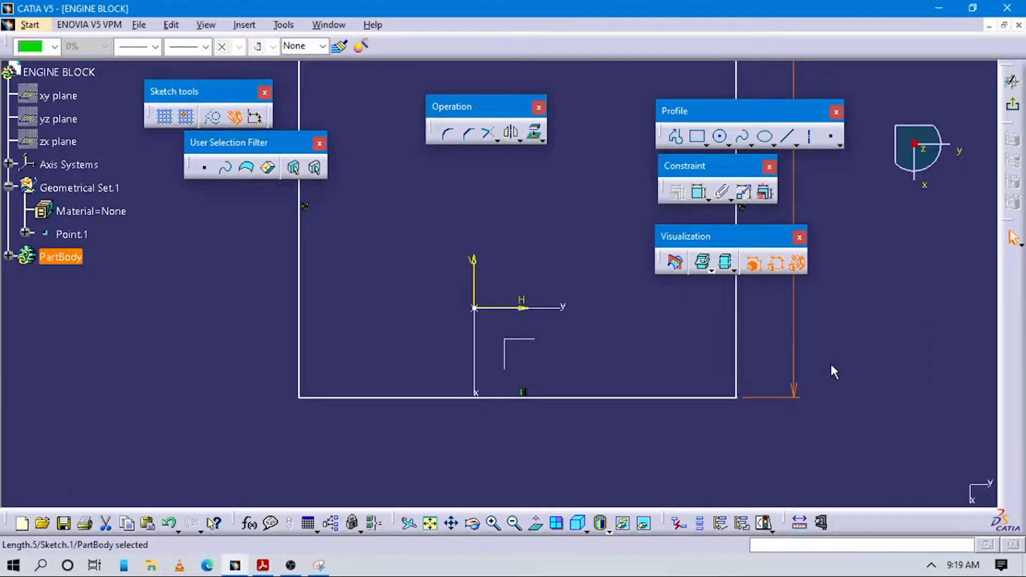
# Step: Add a length constraint to the rectangle's lower side and set it to 286+33 (319 mm), checking the values against the drawing
pyautogui.click(699, 192)
pyautogui.click(590, 398)
pyautogui.click(569, 429)
pyautogui.doubleClick(569, 429)
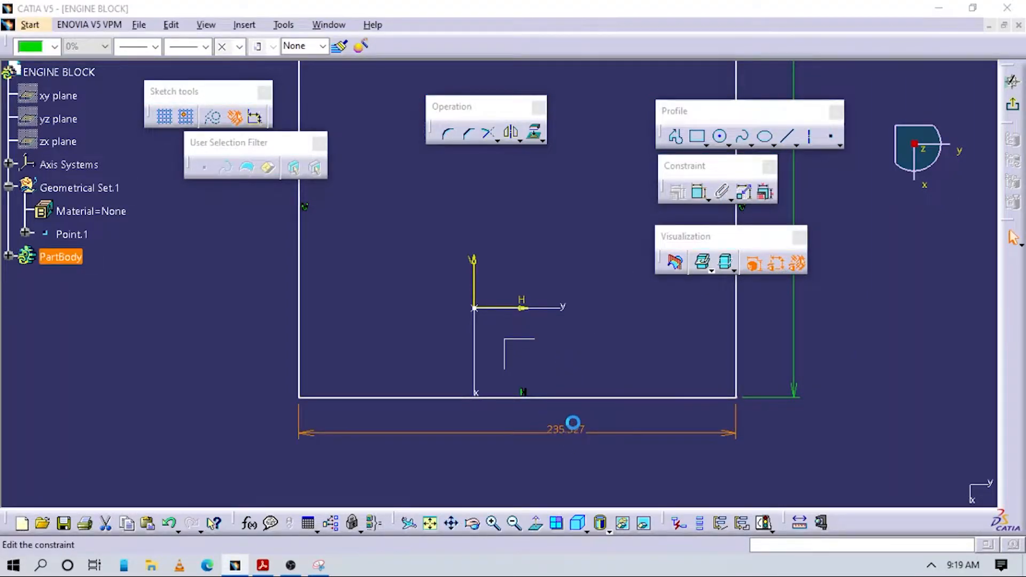
pyautogui.write('286+3')
pyautogui.write('319mm')
pyautogui.press('Return')
pyautogui.hotkey('alt', 'Tab')
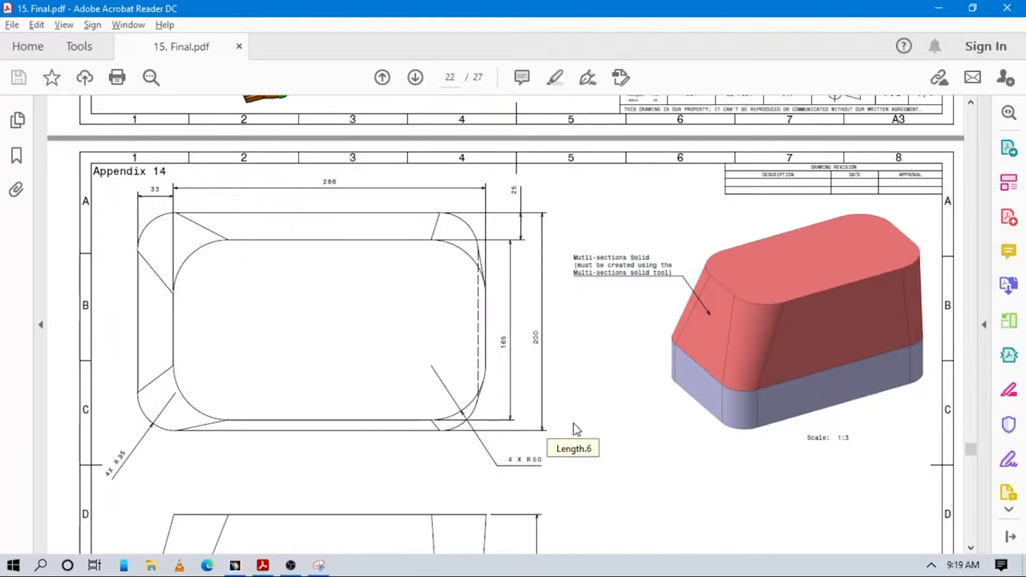
pyautogui.hotkey('alt', 'Tab')
pyautogui.moveTo(736, 388)
pyautogui.mouseDown(button='middle')
pyautogui.moveTo(620, 375)
pyautogui.moveTo(612, 391)
pyautogui.moveTo(614, 383)
pyautogui.mouseUp(button='middle')
pyautogui.click(818, 355)
pyautogui.moveTo(504, 366); pyautogui.dragTo(521, 387, button='middle')
# Step: Dock the User Selection Filter toolbar and line up the Sketch tools, Operation, Profile, Constraint and Visualization toolbars above the rectangle
pyautogui.moveTo(262, 143); pyautogui.dragTo(450, 48)
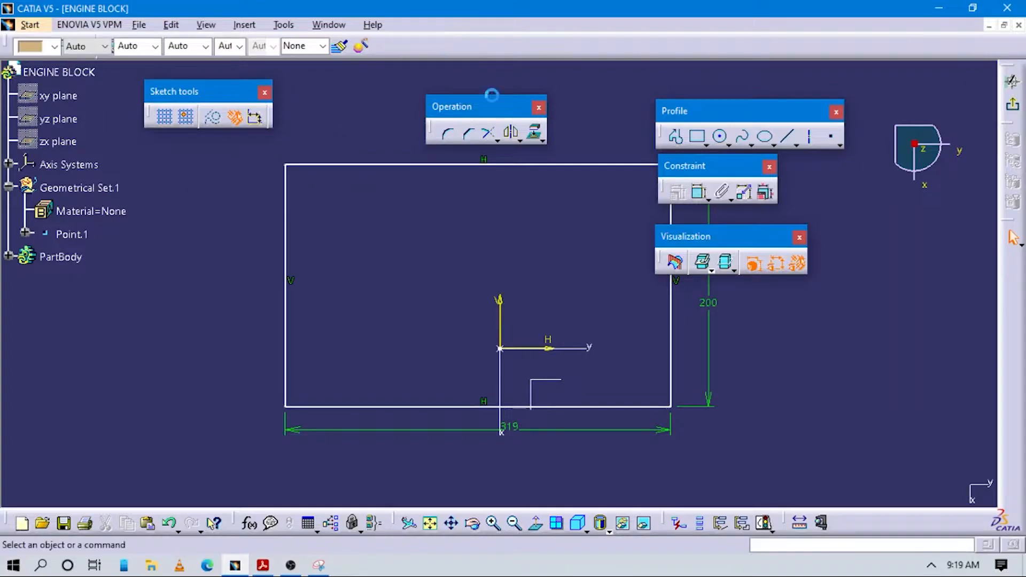
pyautogui.moveTo(483, 110)
pyautogui.mouseDown()
pyautogui.moveTo(379, 102)
pyautogui.moveTo(345, 84)
pyautogui.mouseUp()
pyautogui.moveTo(218, 94); pyautogui.dragTo(206, 100)
pyautogui.moveTo(332, 88); pyautogui.dragTo(313, 99)
pyautogui.moveTo(226, 88); pyautogui.dragTo(232, 83)
pyautogui.moveTo(304, 94); pyautogui.dragTo(326, 80)
pyautogui.moveTo(677, 101); pyautogui.dragTo(459, 79)
pyautogui.moveTo(676, 160); pyautogui.dragTo(669, 80)
pyautogui.moveTo(716, 238); pyautogui.dragTo(849, 96)
pyautogui.hotkey('alt', 'Tab')
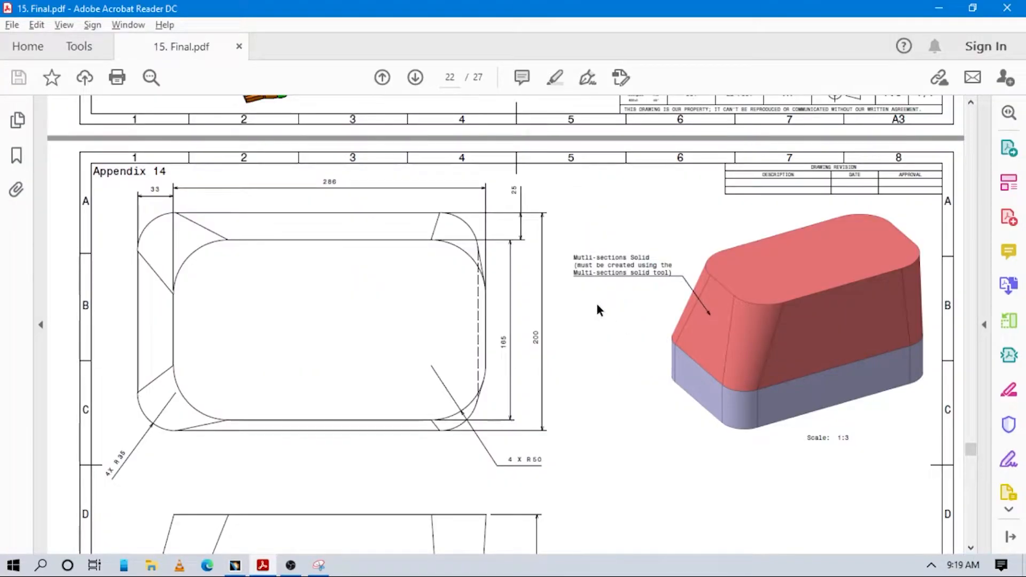
pyautogui.hotkey('alt', 'Tab')
pyautogui.moveTo(534, 94); pyautogui.dragTo(547, 100)
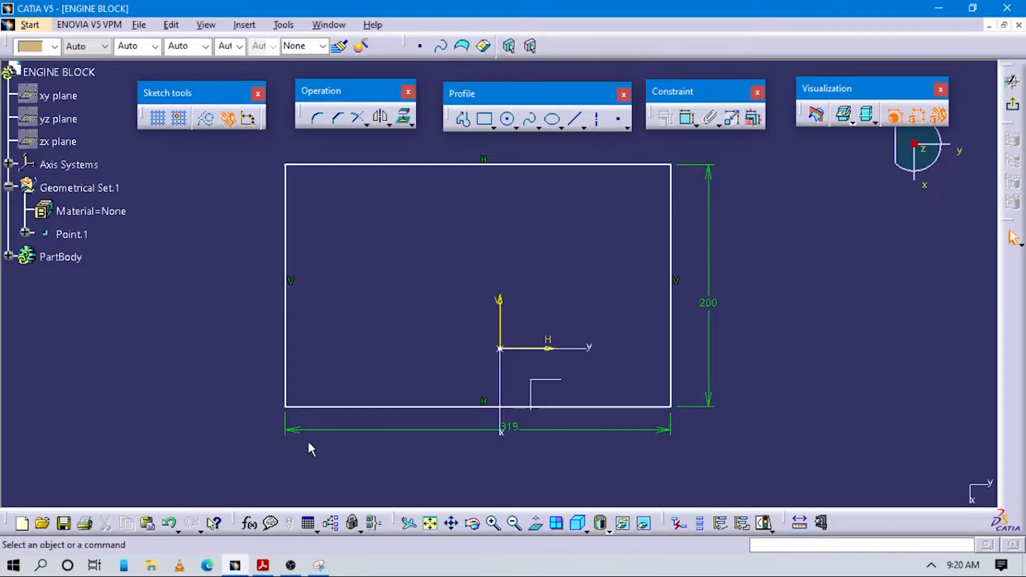
# Step: Constrain the distance between the sketch's H axis and the rectangle's lower side to 100 mm
pyautogui.click(261, 567)
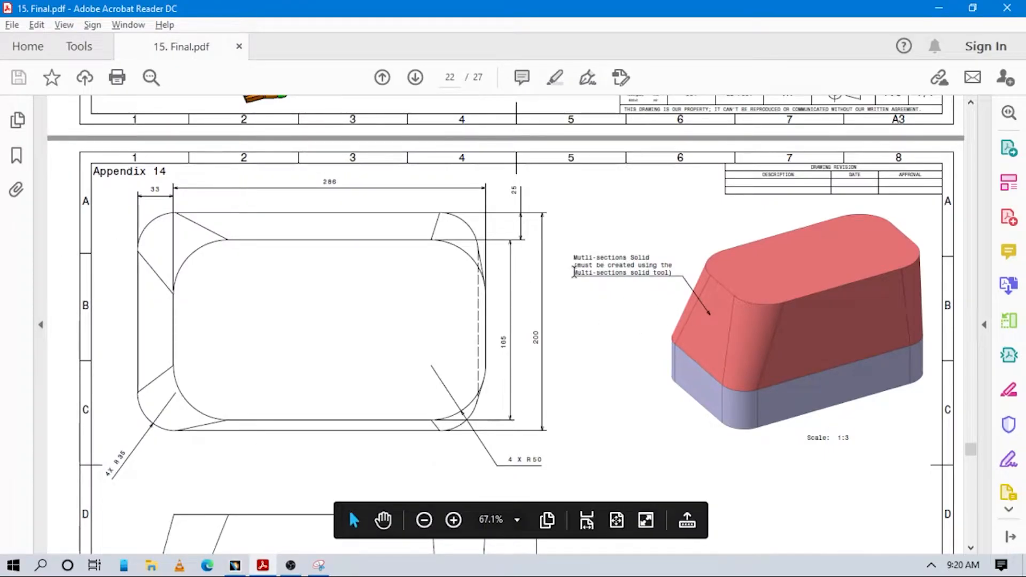
pyautogui.hotkey('alt', 'Tab')
pyautogui.click(687, 117)
pyautogui.click(547, 348)
pyautogui.click(614, 407)
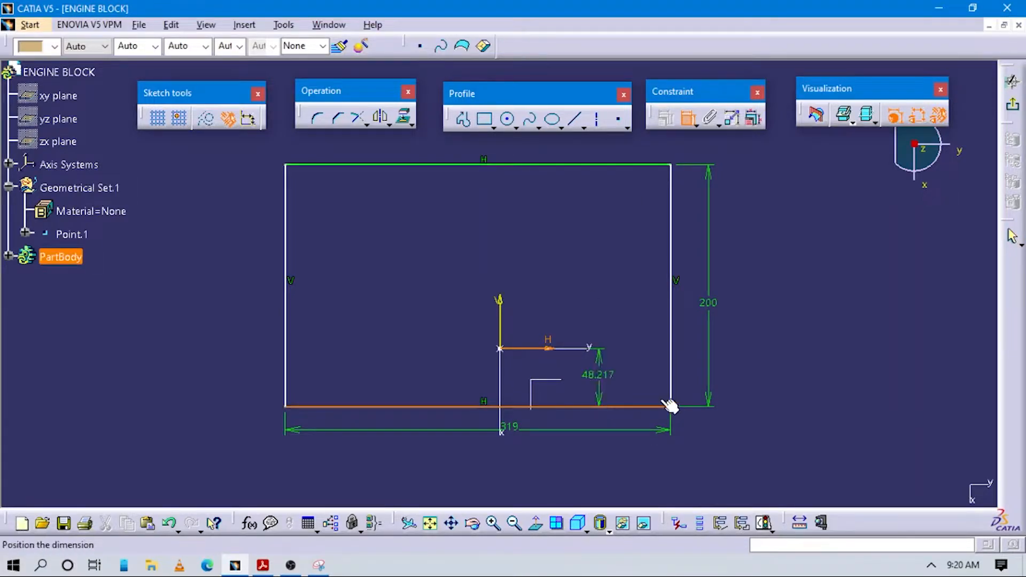
pyautogui.click(823, 347)
pyautogui.doubleClick(828, 344)
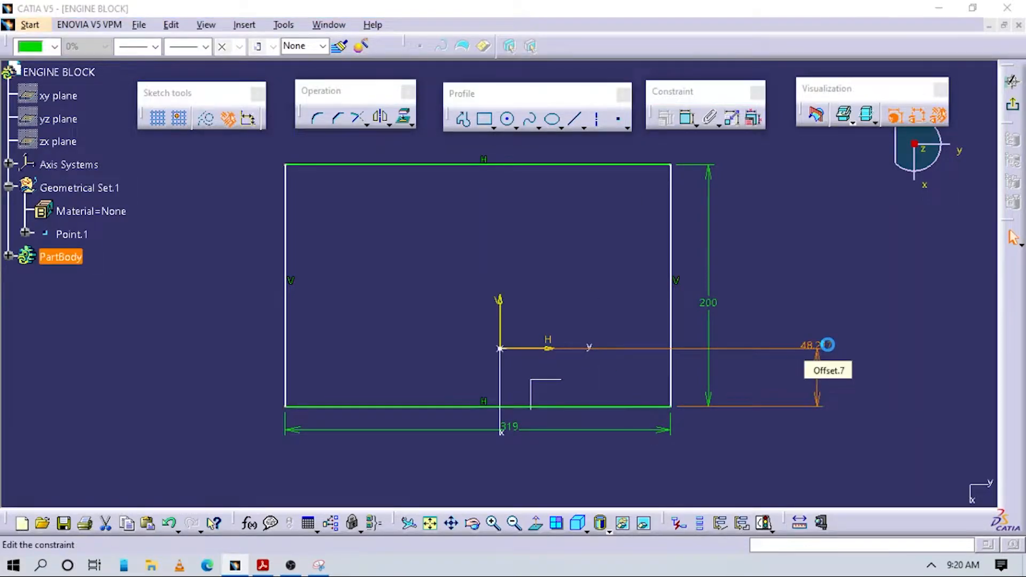
pyautogui.write('2')
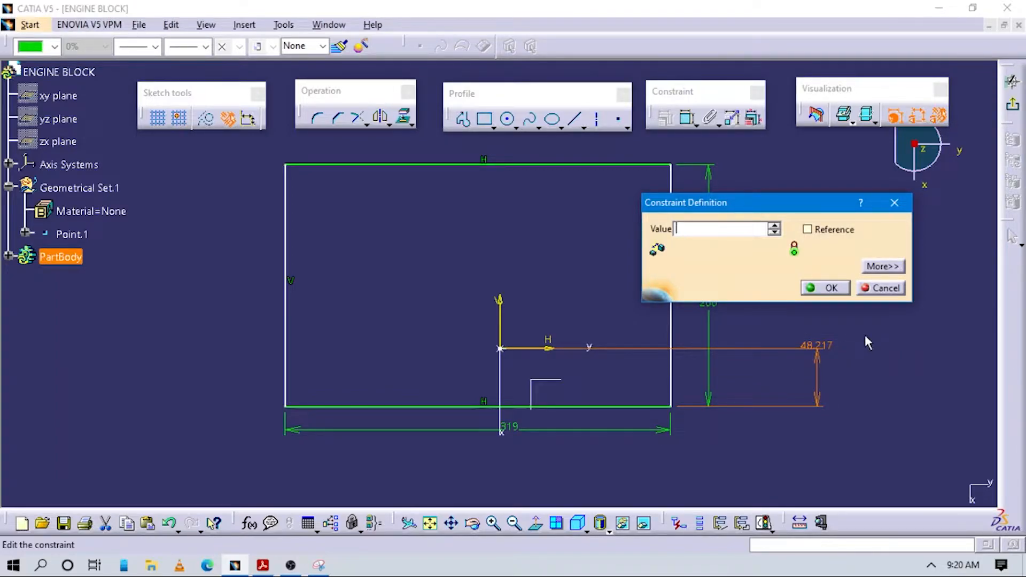
pyautogui.click(828, 288)
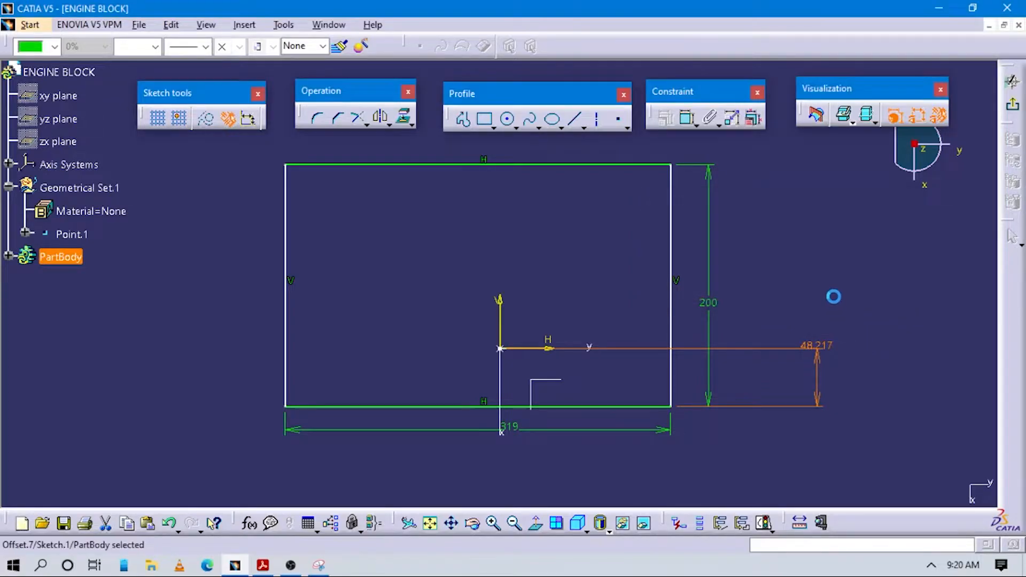
# Step: Constrain the distance between the sketch's V axis and the rectangle's right side to 159.5 mm, half of 319
pyautogui.click(687, 117)
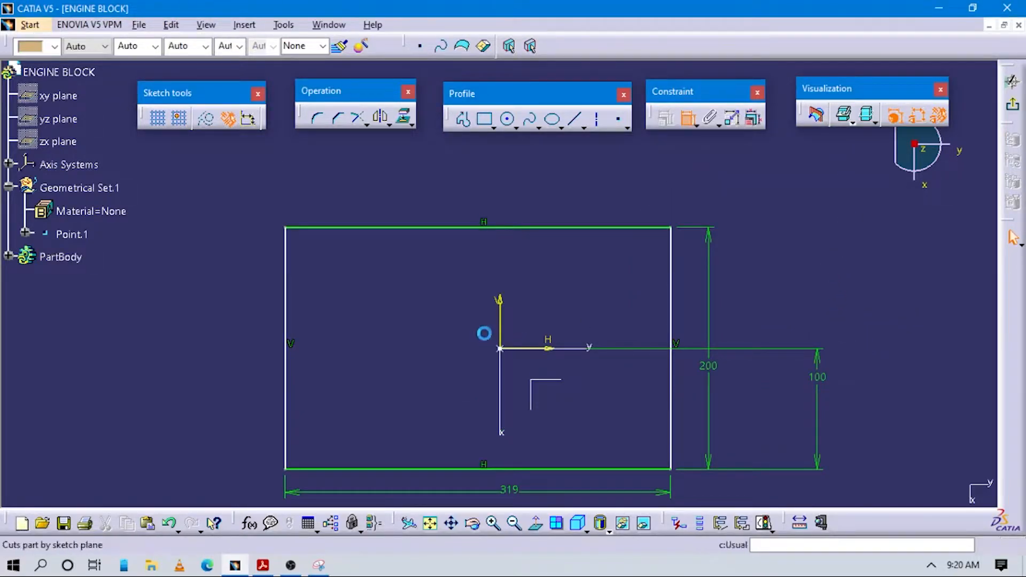
pyautogui.click(499, 312)
pyautogui.click(671, 298)
pyautogui.click(803, 282)
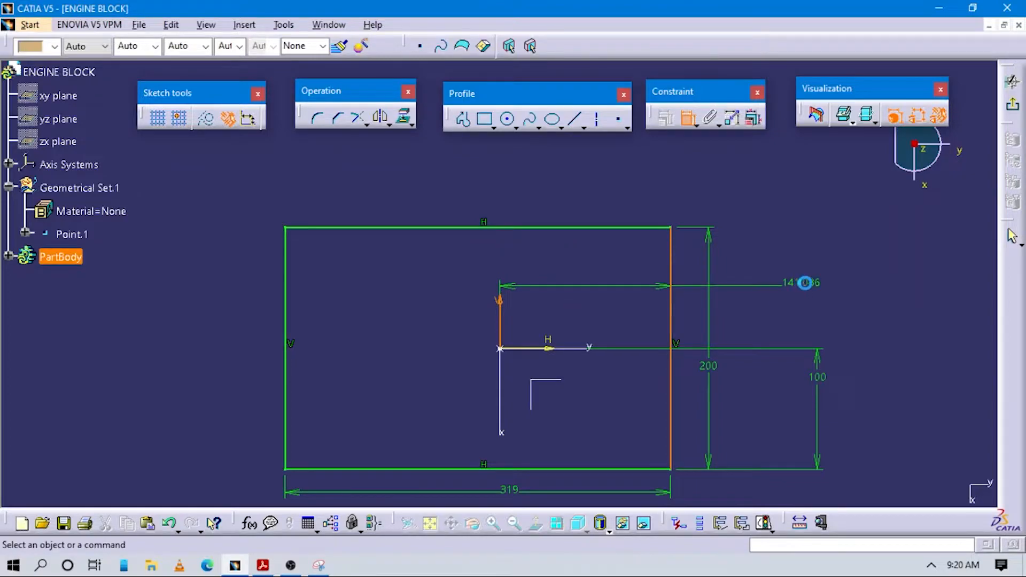
pyautogui.doubleClick(806, 282)
pyautogui.write('9/2')
pyautogui.press('Return')
pyautogui.scroll(1, 766, 287)
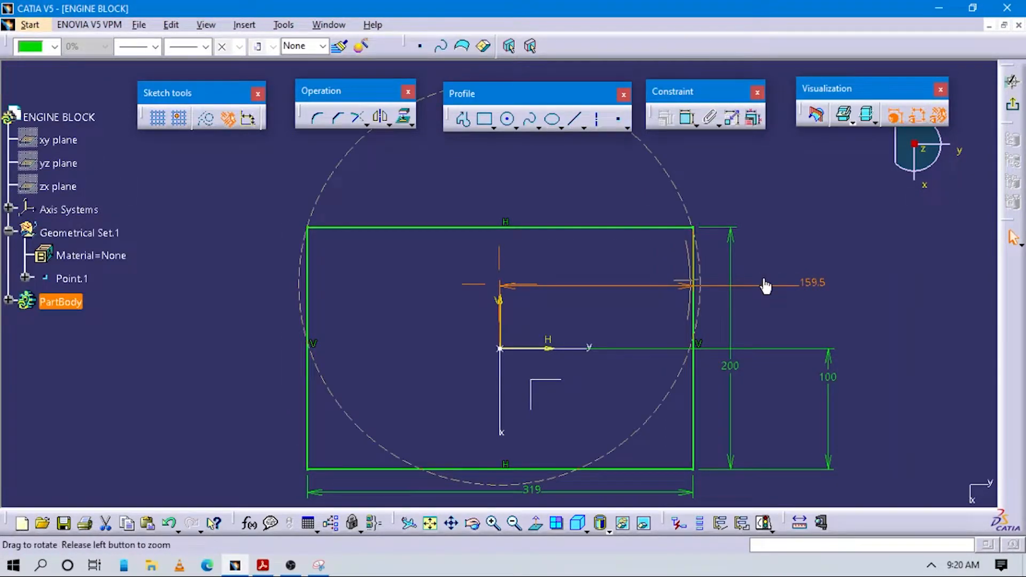
pyautogui.moveTo(765, 286); pyautogui.dragTo(767, 300, button='middle')
pyautogui.click(775, 215)
pyautogui.moveTo(500, 267)
pyautogui.mouseDown(button='middle')
pyautogui.moveTo(502, 254)
pyautogui.moveTo(534, 259)
pyautogui.mouseUp(button='middle')
pyautogui.moveTo(405, 204); pyautogui.dragTo(406, 238, button='middle')
# Step: Round all four corners of the rectangle with the Corner command at radius 35 mm, taken from the drawing
pyautogui.moveTo(270, 165)
pyautogui.mouseDown()
pyautogui.moveTo(286, 200)
pyautogui.moveTo(614, 371)
pyautogui.moveTo(365, 235)
pyautogui.moveTo(604, 354)
pyautogui.moveTo(786, 465)
pyautogui.mouseUp()
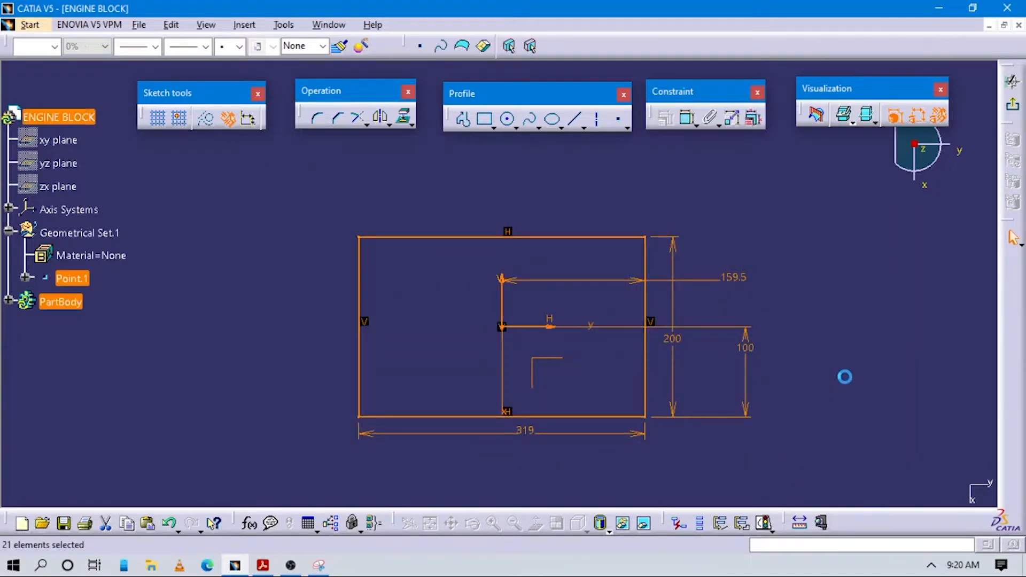
pyautogui.click(852, 349)
pyautogui.moveTo(301, 114)
pyautogui.mouseDown()
pyautogui.moveTo(310, 140)
pyautogui.moveTo(655, 373)
pyautogui.moveTo(314, 120)
pyautogui.mouseUp()
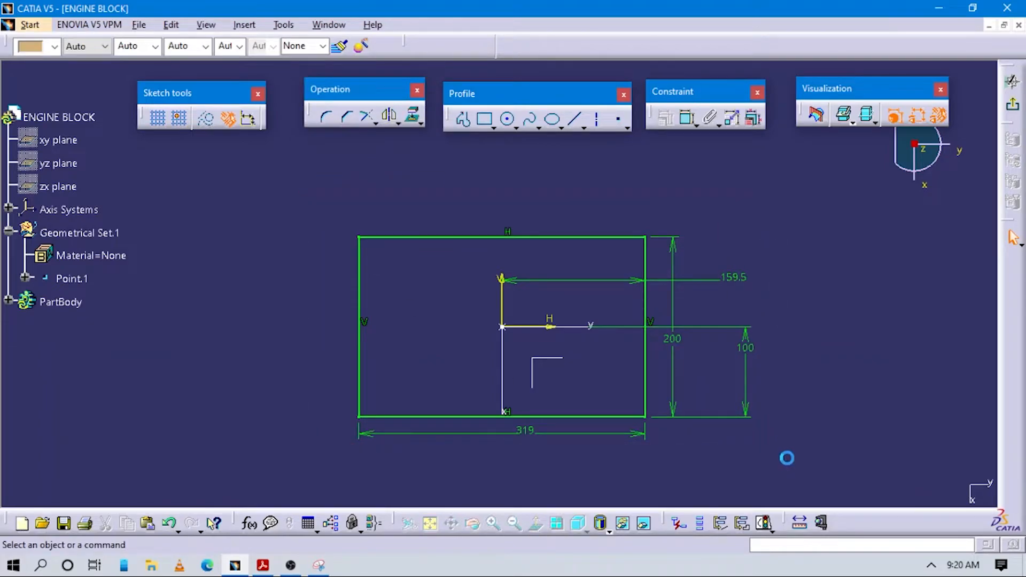
pyautogui.hotkey('ctrl', 'a')
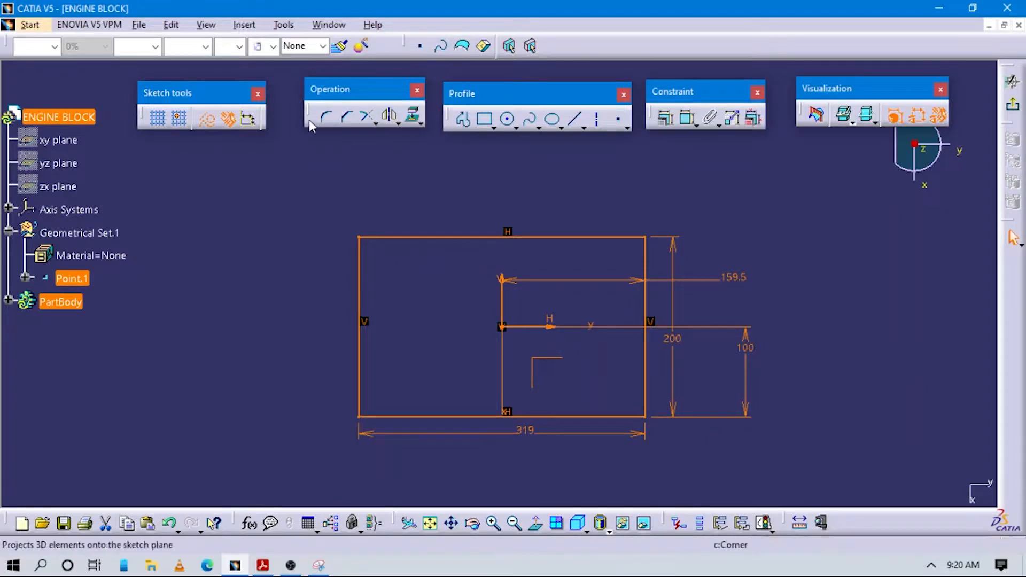
pyautogui.click(328, 117)
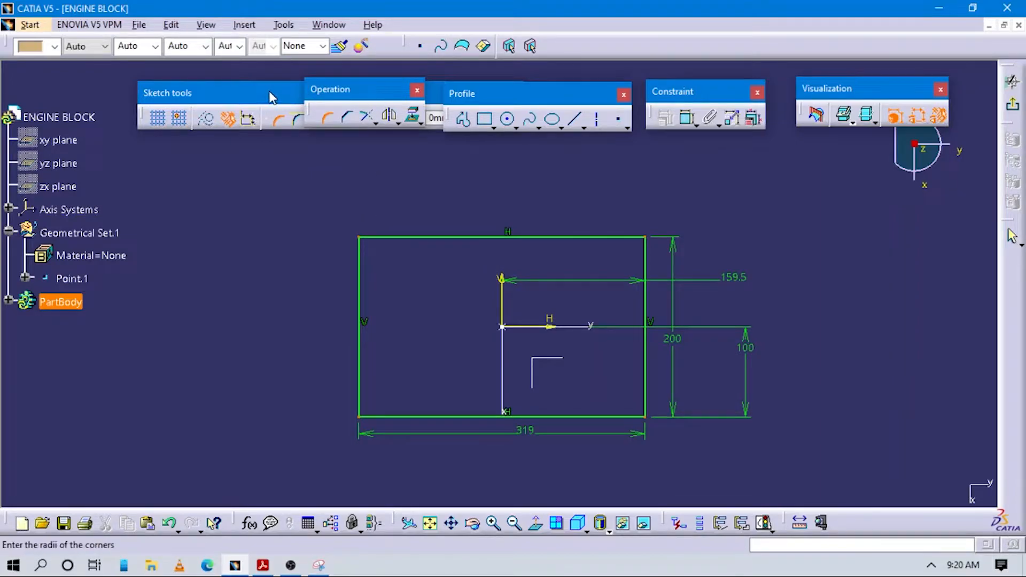
pyautogui.moveTo(269, 96)
pyautogui.mouseDown()
pyautogui.moveTo(302, 171)
pyautogui.moveTo(309, 162)
pyautogui.mouseUp()
pyautogui.moveTo(506, 189); pyautogui.dragTo(377, 168)
pyautogui.hotkey('alt', 'Tab')
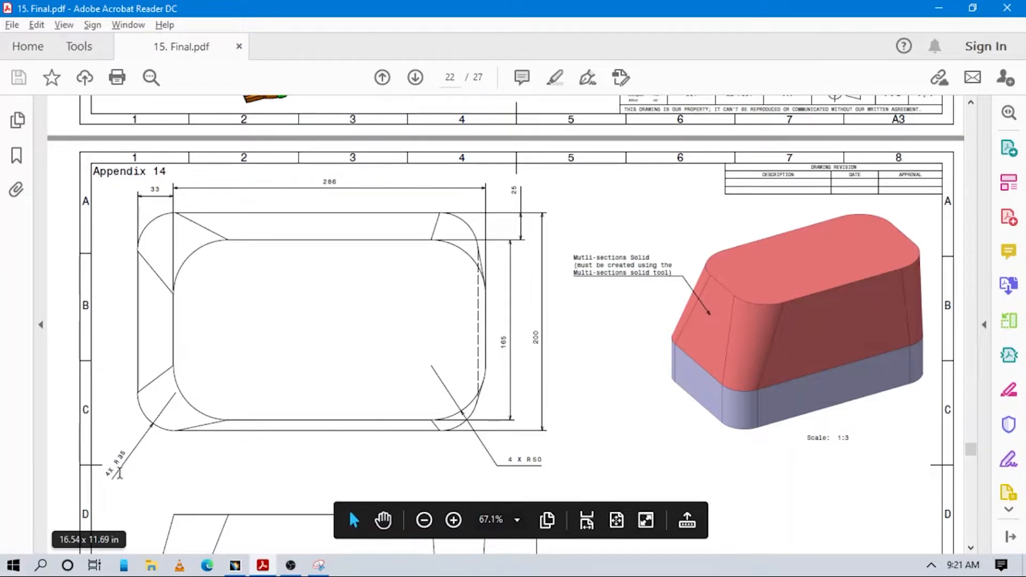
pyautogui.hotkey('alt', 'Tab')
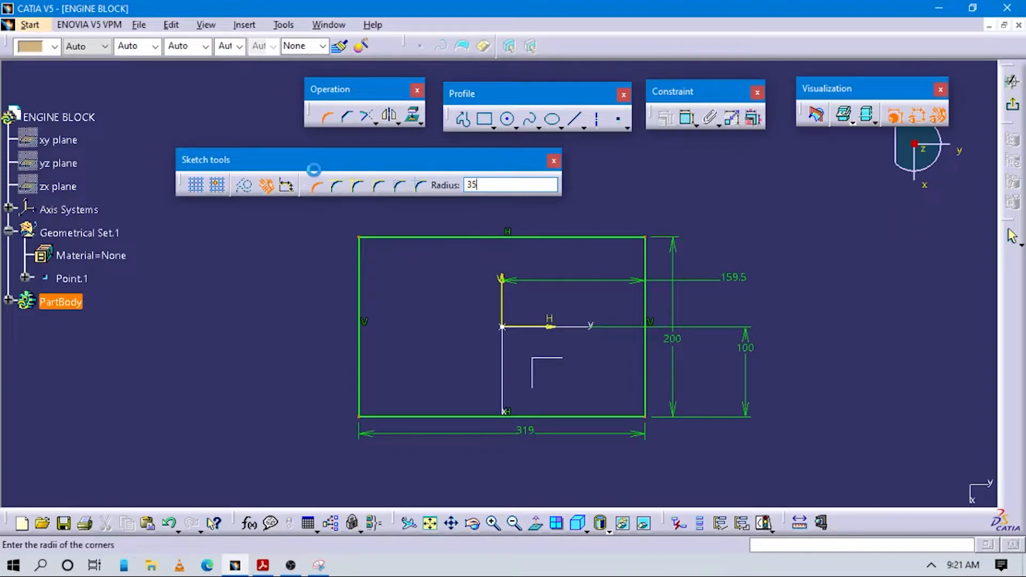
pyautogui.click(550, 320)
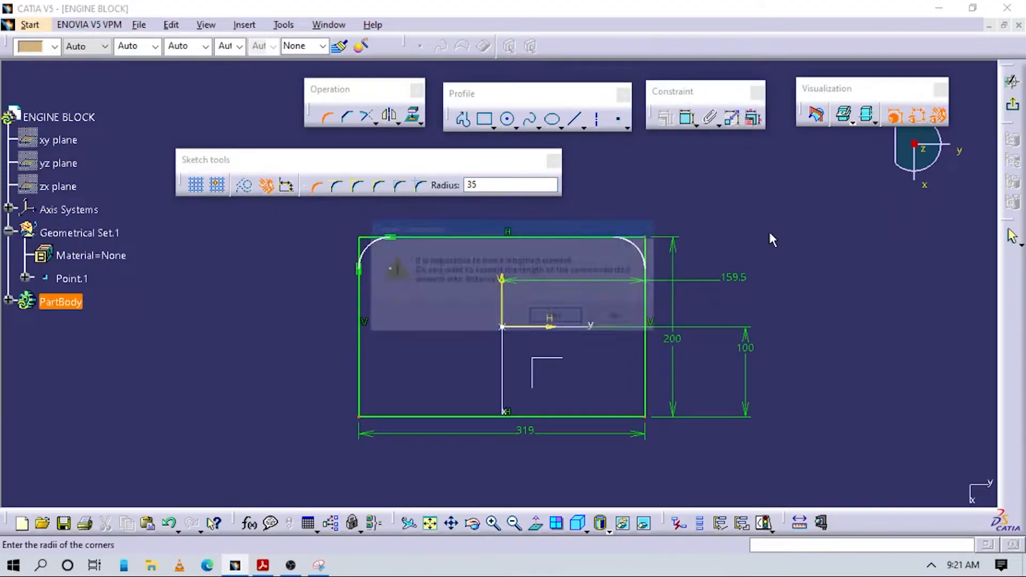
pyautogui.click(545, 318)
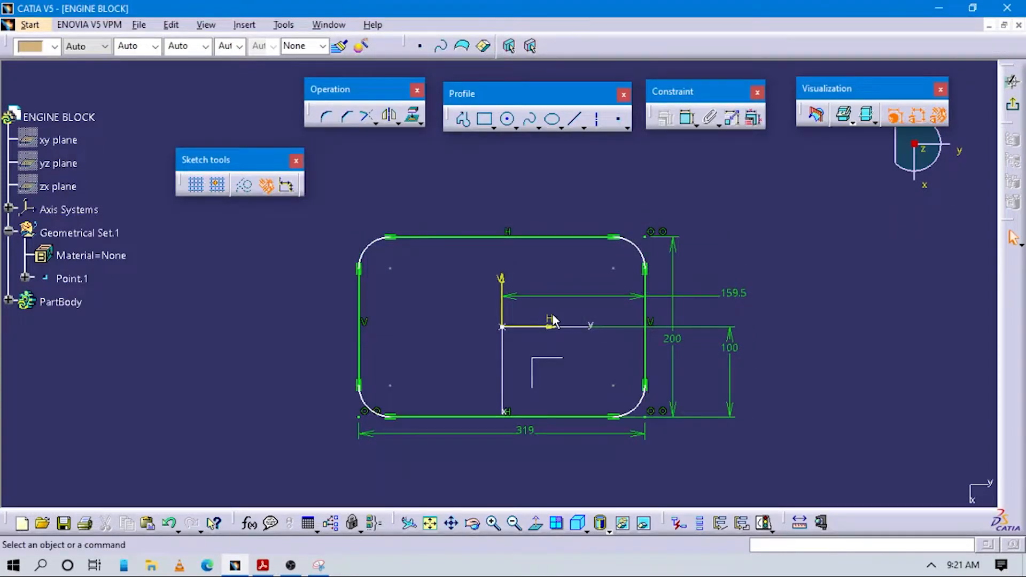
# Step: Add a 35 mm radius constraint to each of the four corner arcs
pyautogui.click(689, 118)
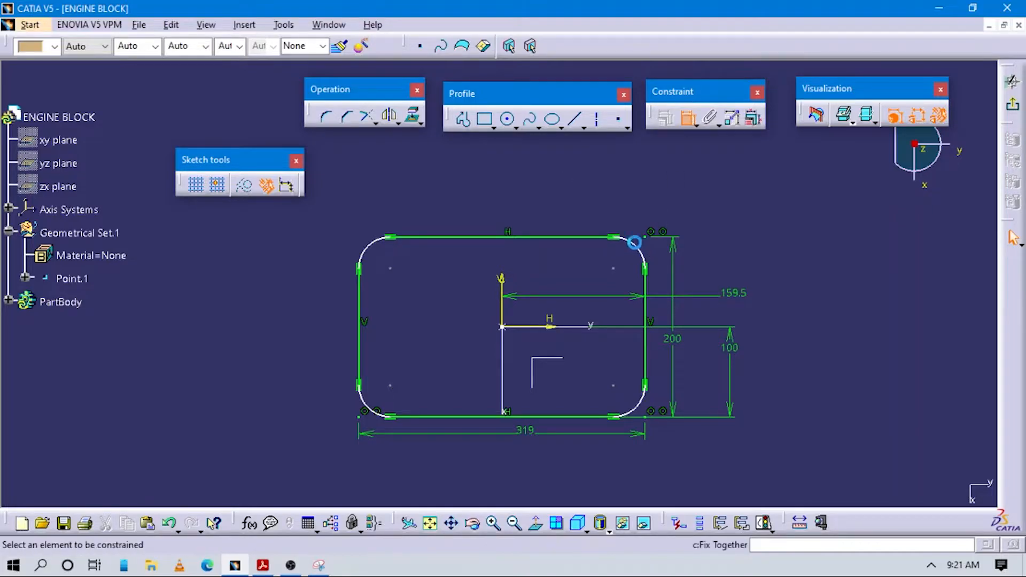
pyautogui.click(634, 242)
pyautogui.click(666, 209)
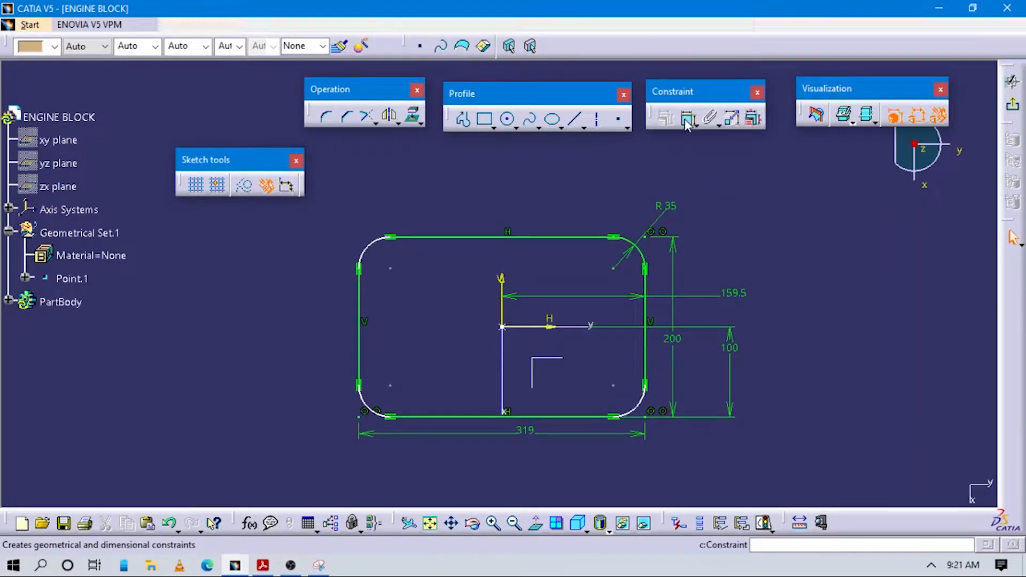
pyautogui.click(357, 251)
pyautogui.click(355, 248)
pyautogui.click(689, 119)
pyautogui.click(368, 409)
pyautogui.click(307, 399)
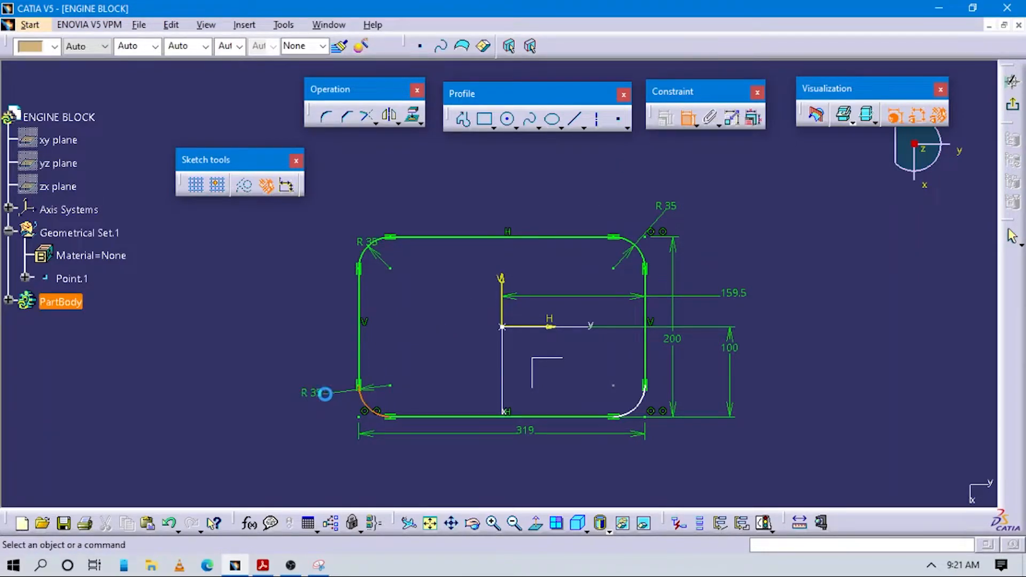
pyautogui.click(688, 119)
pyautogui.click(640, 409)
pyautogui.click(698, 438)
# Step: Compare the finished outline with the Appendix 14 drawing and exit the sketch
pyautogui.hotkey('alt', 'Tab')
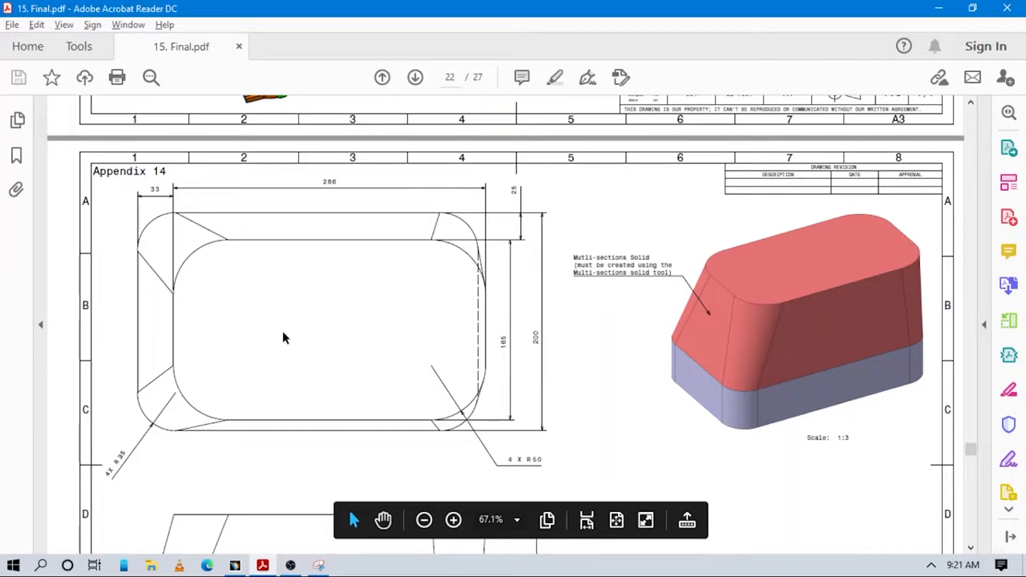
pyautogui.hotkey('alt', 'Tab')
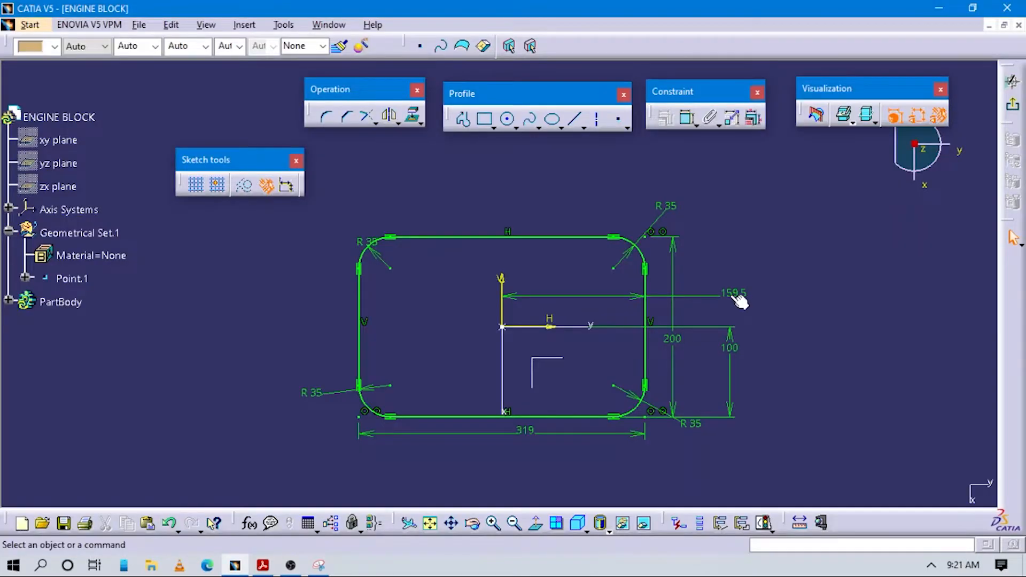
pyautogui.hotkey('alt', 'Tab')
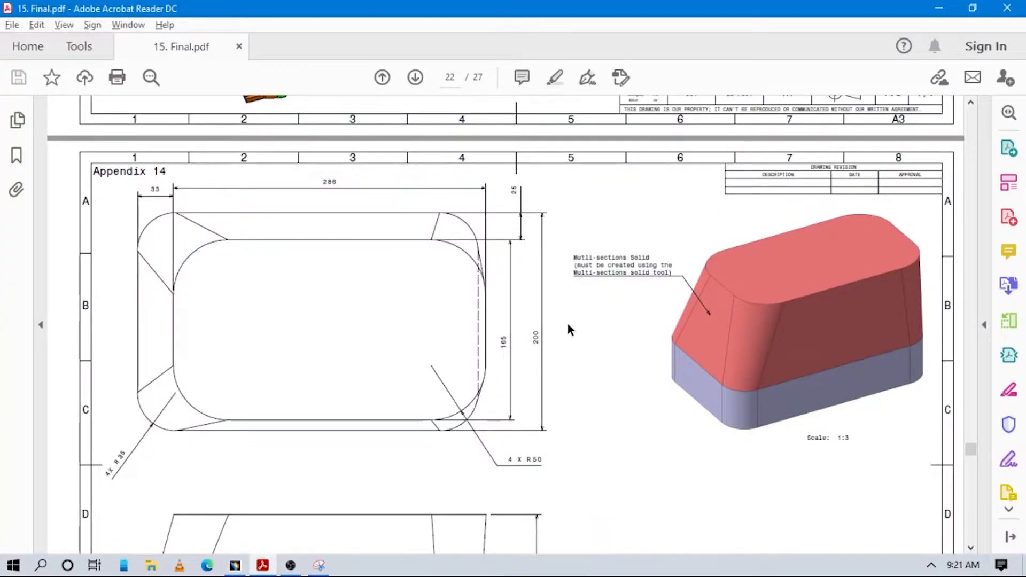
pyautogui.hotkey('alt', 'Tab')
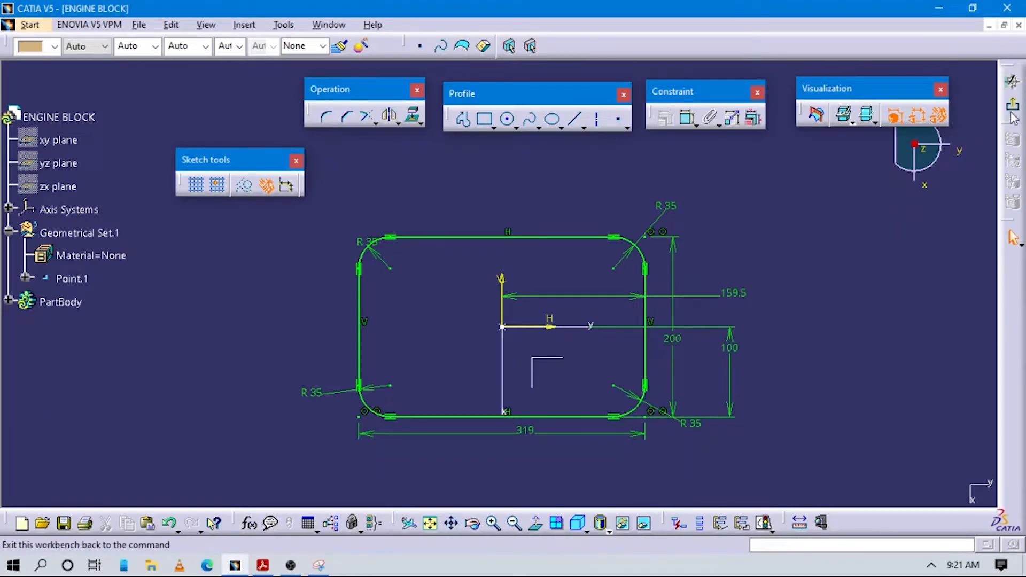
pyautogui.click(1012, 105)
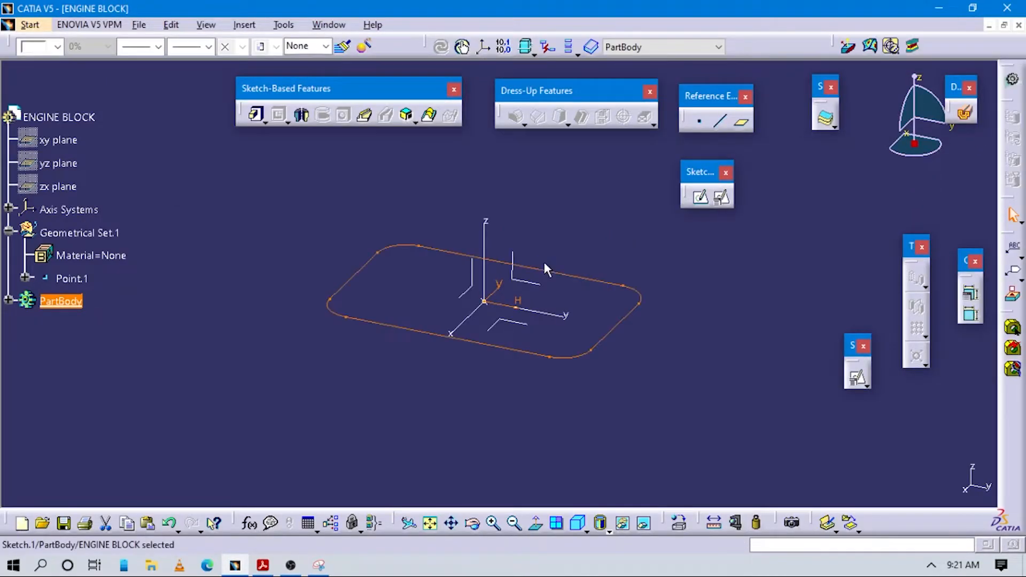
pyautogui.click(634, 323)
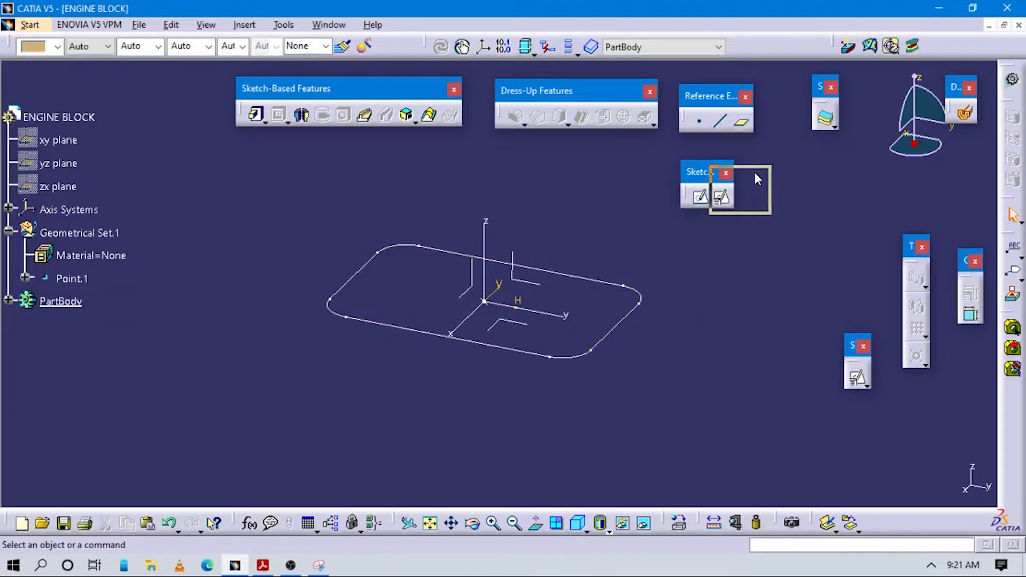
# Step: Tidy the two Sketcher toolbars, keeping only the one with the positioned sketch command, near the Reference Elements toolbar
pyautogui.moveTo(676, 184); pyautogui.dragTo(776, 172)
pyautogui.moveTo(856, 343)
pyautogui.mouseDown()
pyautogui.moveTo(865, 384)
pyautogui.moveTo(907, 393)
pyautogui.moveTo(913, 410)
pyautogui.mouseUp()
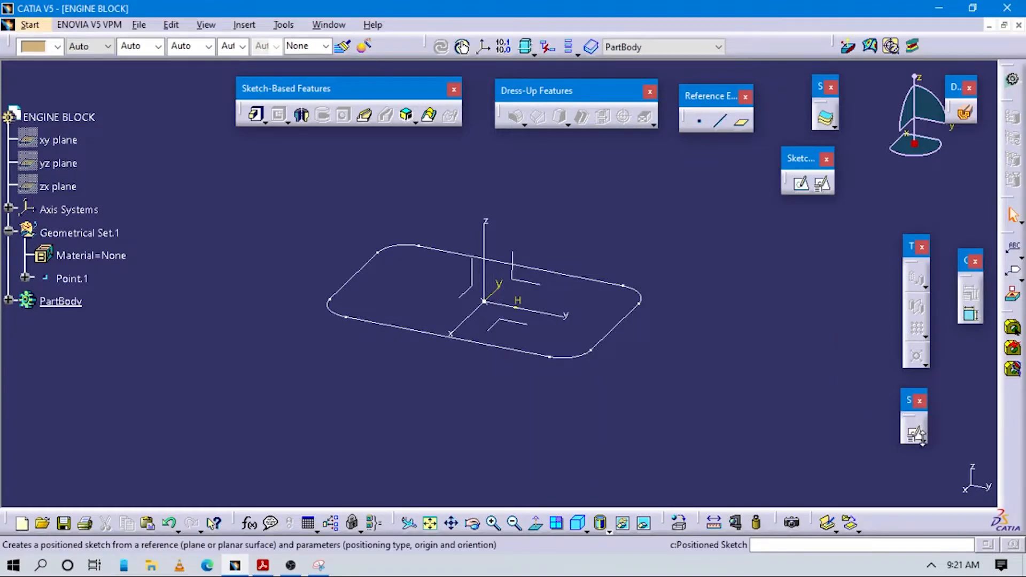
pyautogui.click(924, 443)
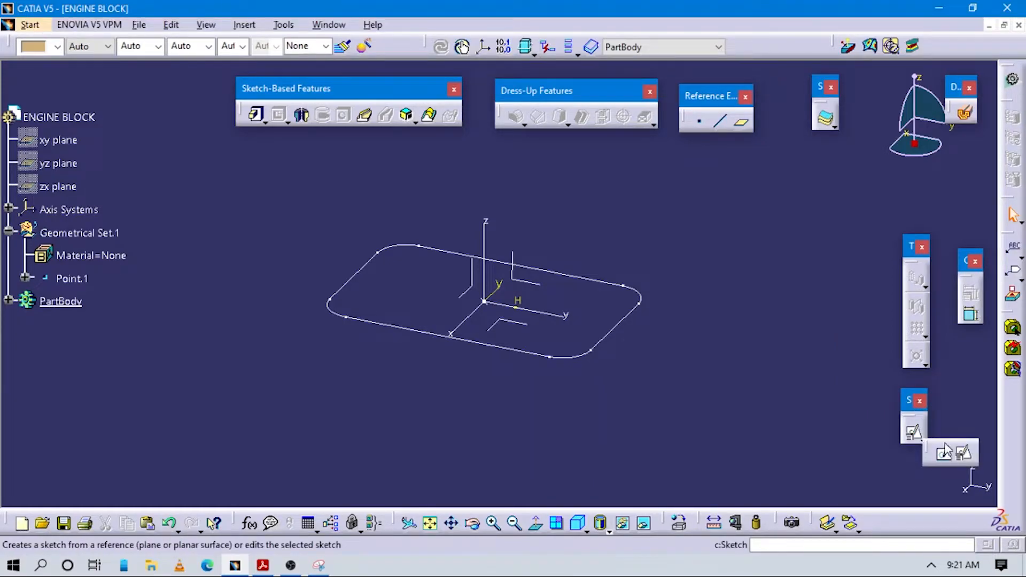
pyautogui.moveTo(928, 445); pyautogui.dragTo(796, 415)
pyautogui.click(805, 370)
pyautogui.moveTo(911, 402)
pyautogui.mouseDown()
pyautogui.moveTo(807, 158)
pyautogui.moveTo(820, 149)
pyautogui.mouseUp()
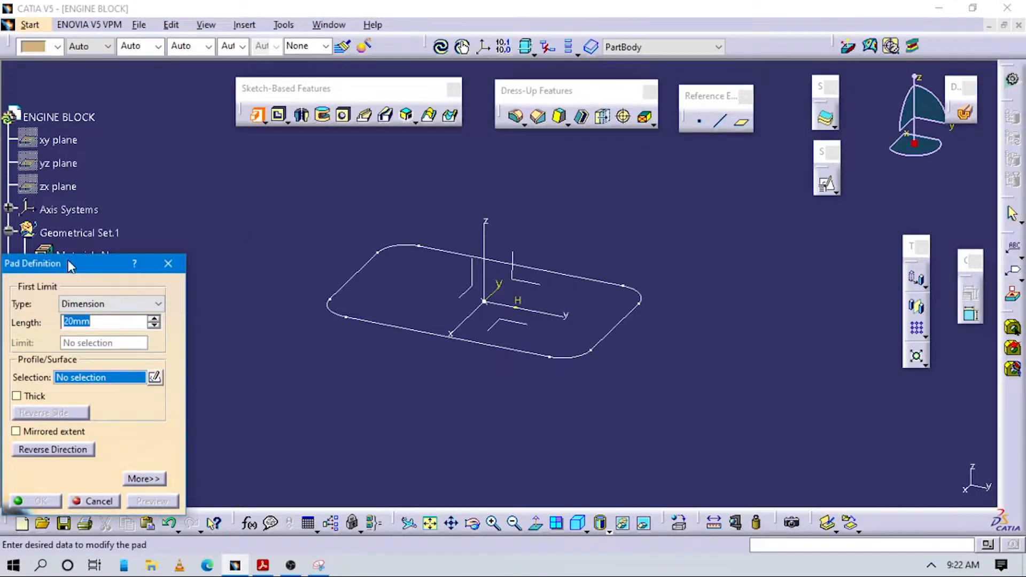
# Step: Pad the rounded base sketch 60 mm, the height given in the drawing's side view, with the direction reversed to extend below the sketch plane
pyautogui.moveTo(88, 272); pyautogui.dragTo(196, 271)
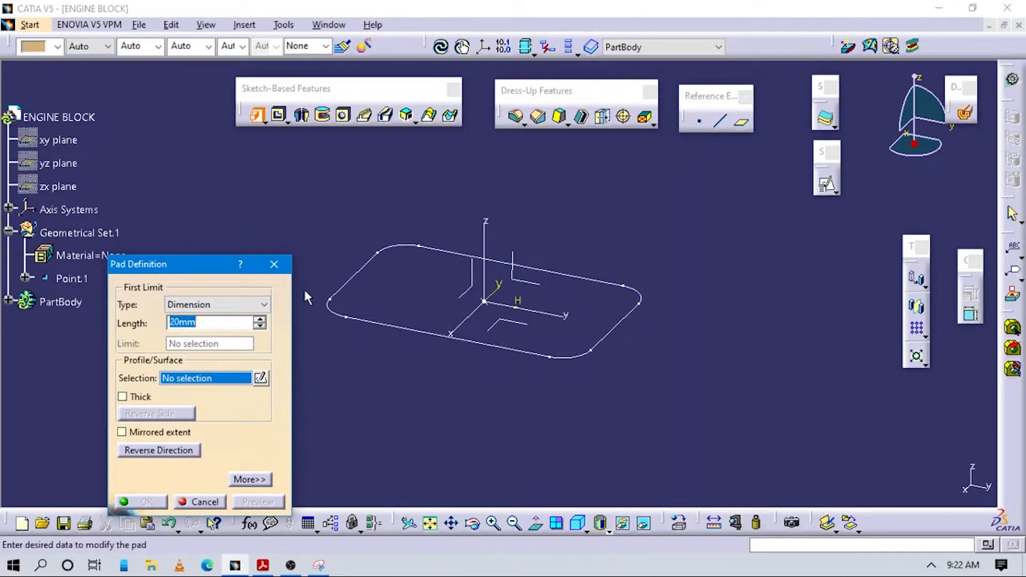
pyautogui.click(365, 263)
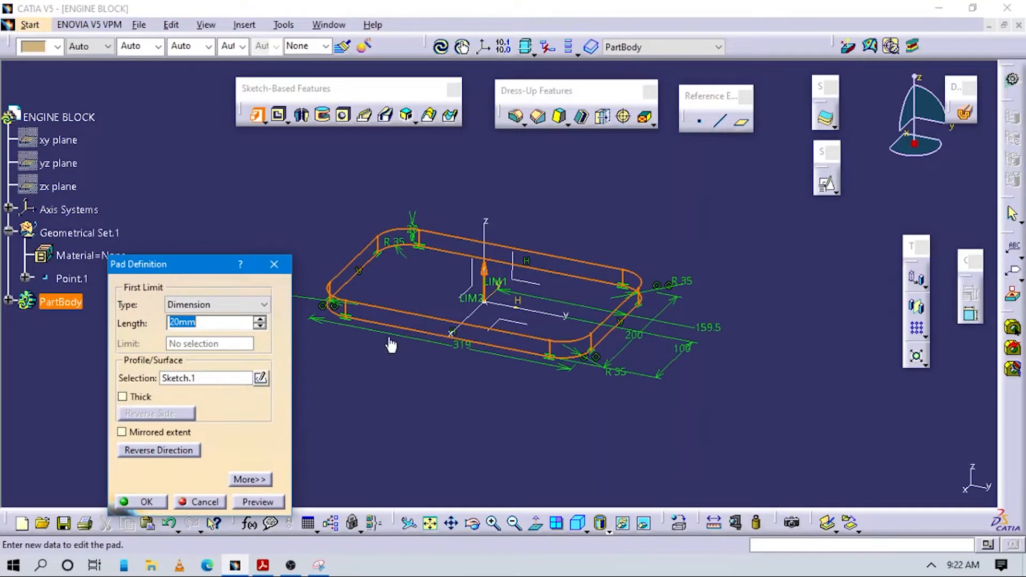
pyautogui.hotkey('alt', 'Tab')
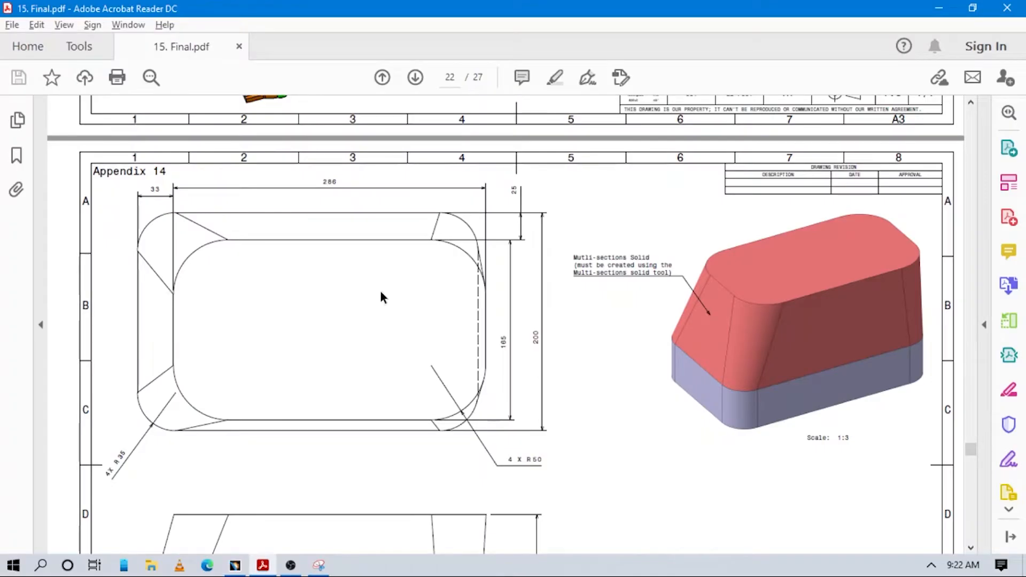
pyautogui.scroll(-3, 433, 326)
pyautogui.scroll(-3, 458, 340)
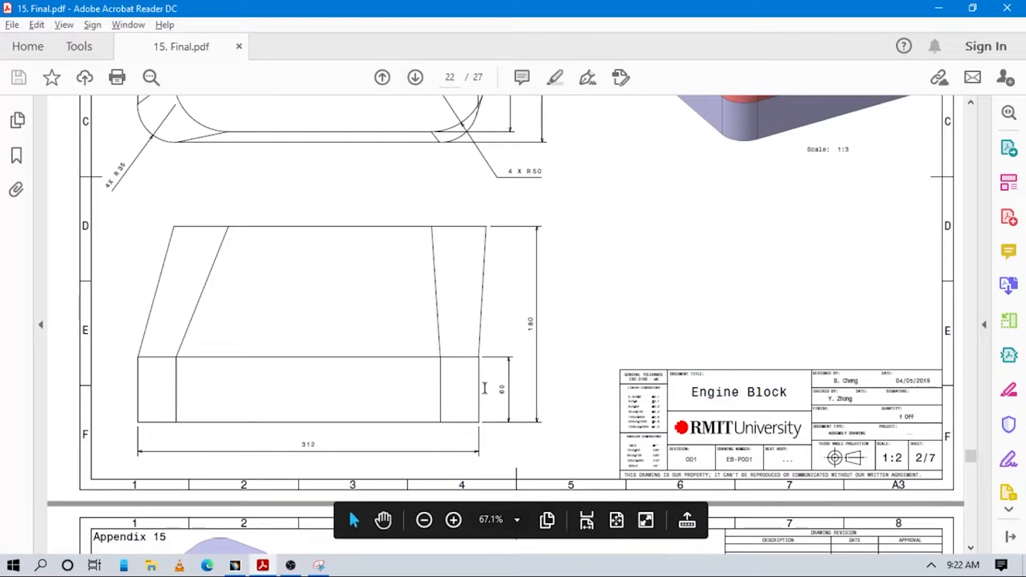
pyautogui.hotkey('alt', 'Tab')
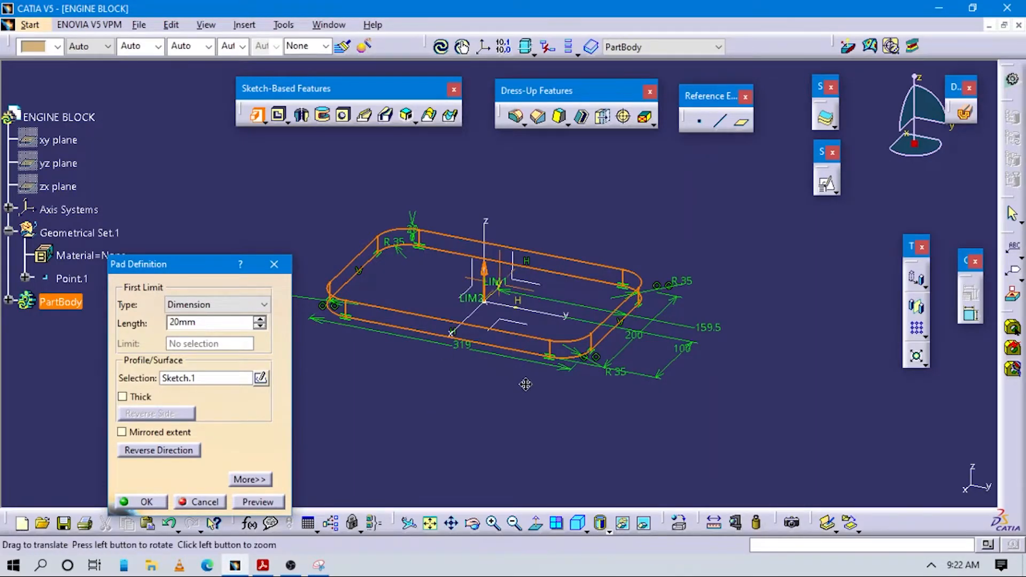
pyautogui.moveTo(523, 383); pyautogui.dragTo(559, 368, button='middle')
pyautogui.click(212, 325)
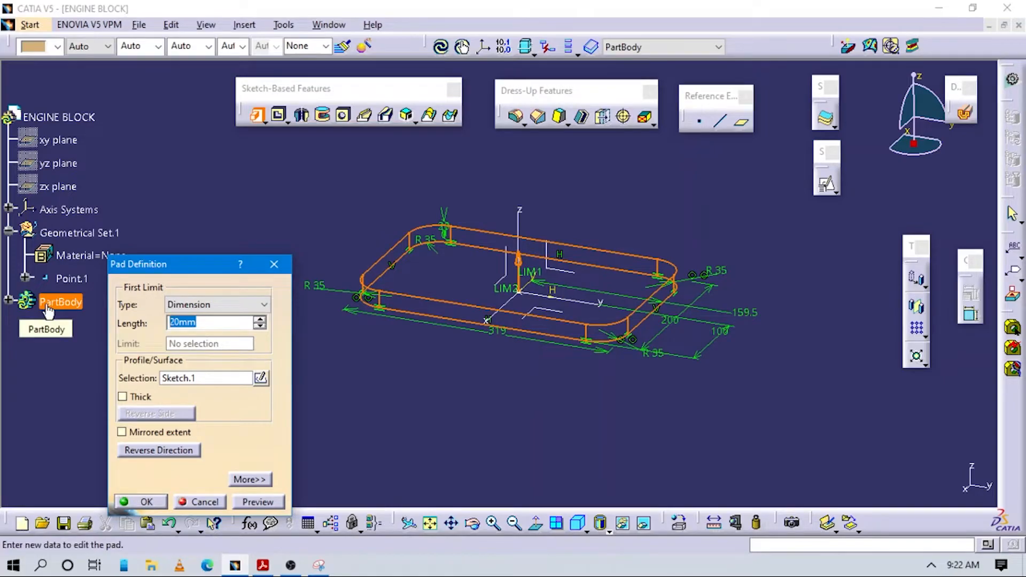
pyautogui.click(150, 450)
pyautogui.click(256, 502)
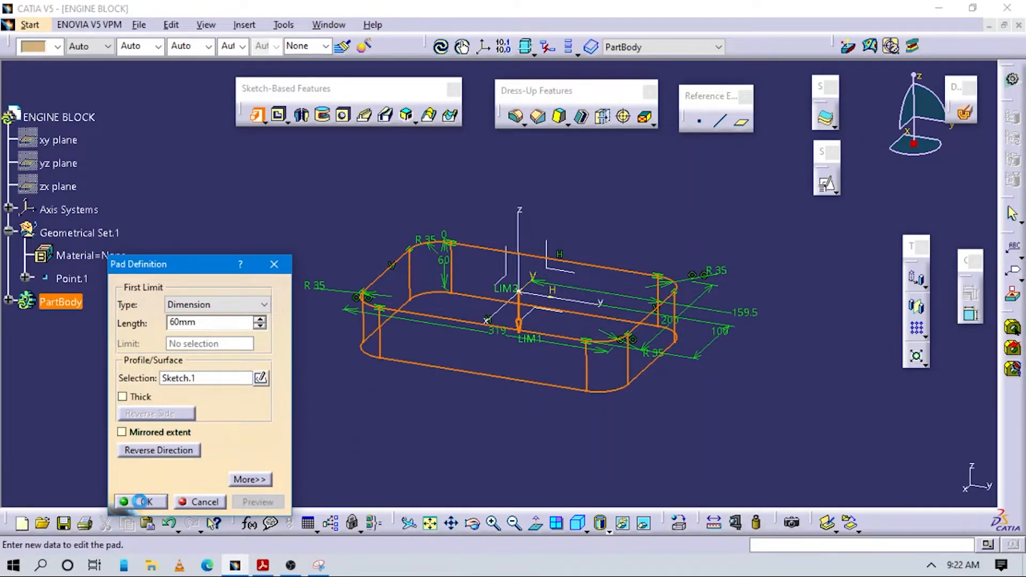
pyautogui.click(143, 501)
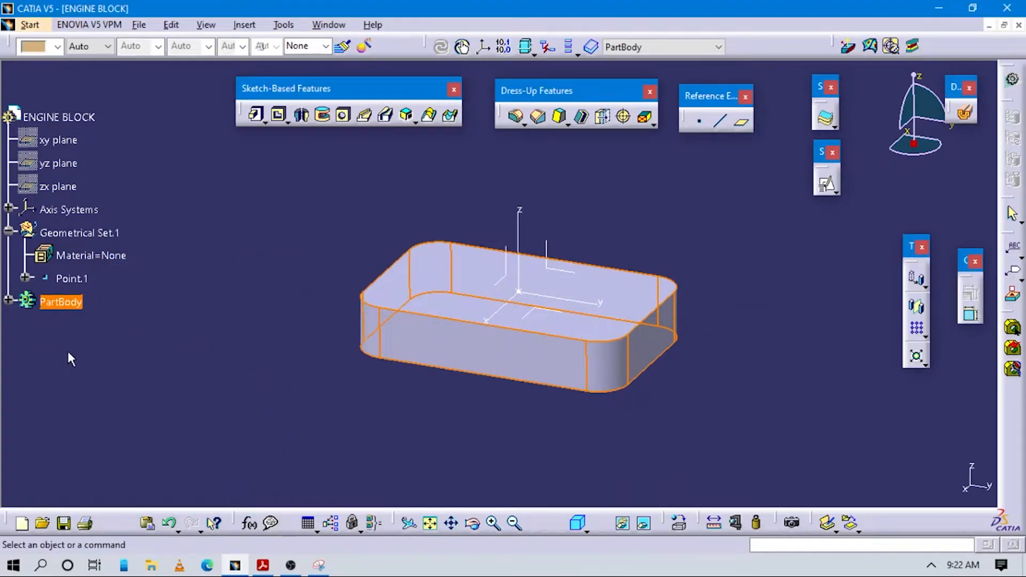
# Step: Inspect the padded base from several angles and compare it with the side view's height dimensions in the Appendix 14 drawing
pyautogui.moveTo(508, 335); pyautogui.dragTo(386, 461, button='middle')
pyautogui.moveTo(479, 322); pyautogui.dragTo(484, 344, button='middle')
pyautogui.hotkey('alt', 'Tab')
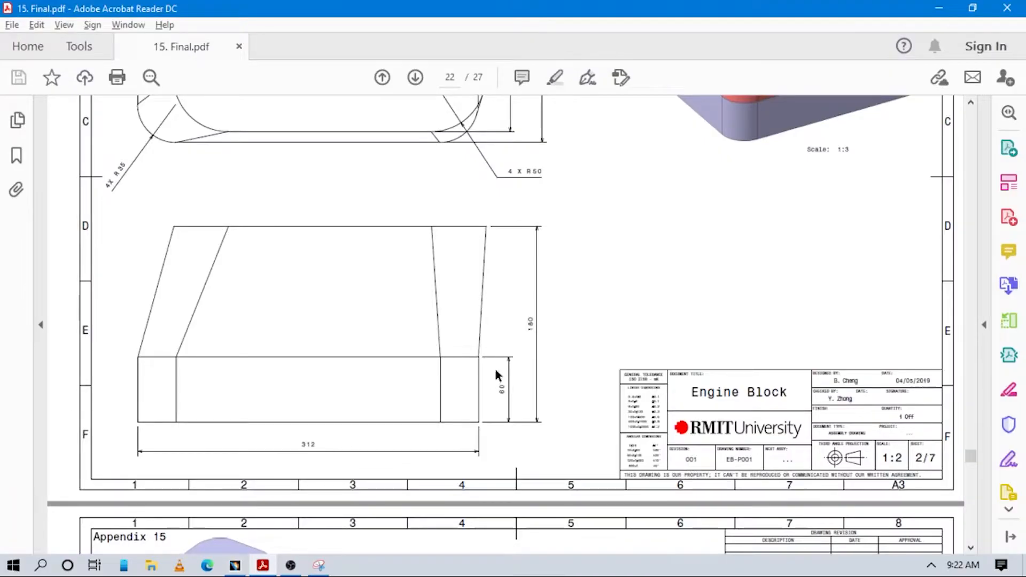
pyautogui.hotkey('alt', 'Tab')
pyautogui.moveTo(586, 325); pyautogui.dragTo(524, 358, button='middle')
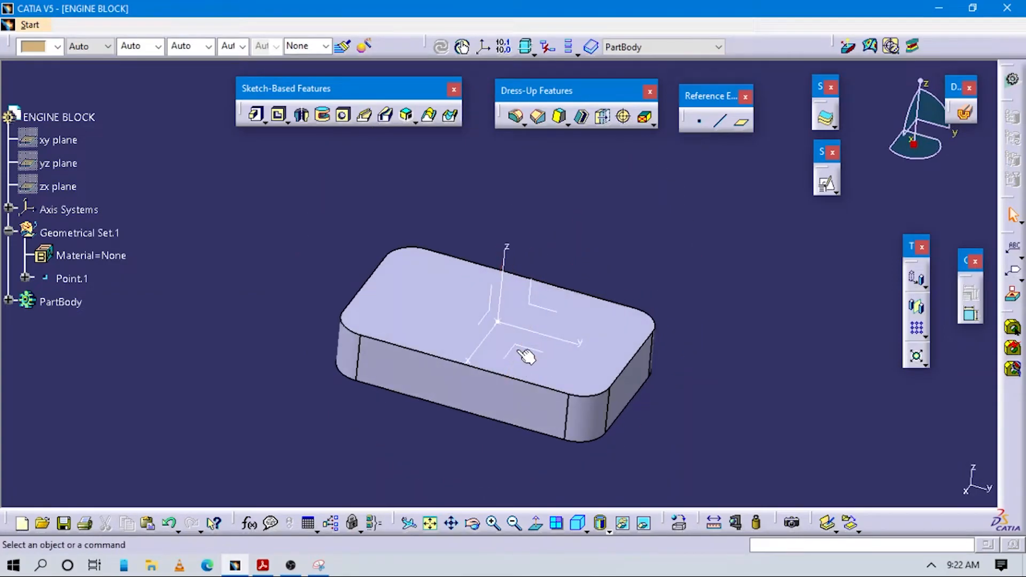
pyautogui.hotkey('alt', 'Tab')
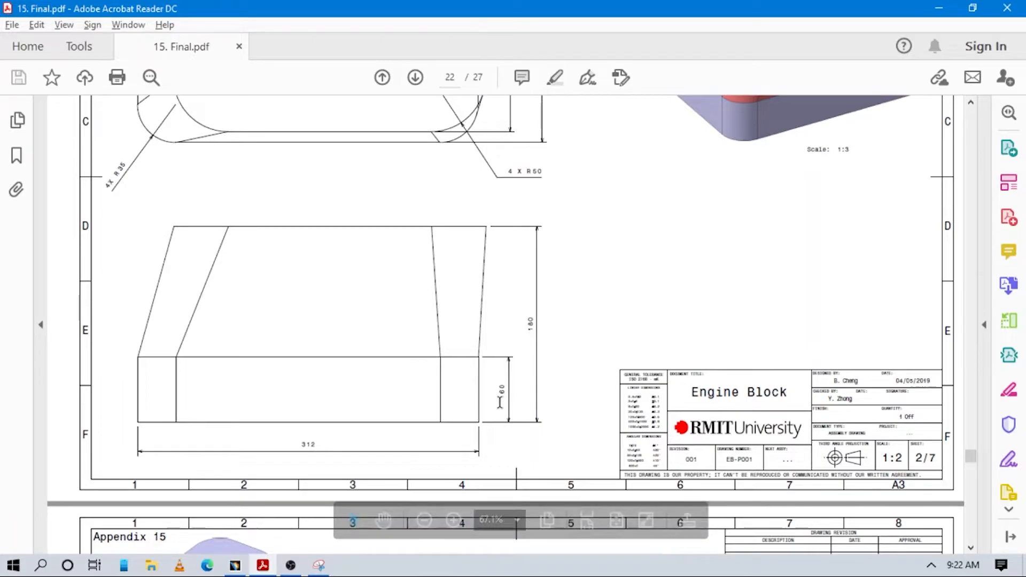
pyautogui.hotkey('alt', 'Tab')
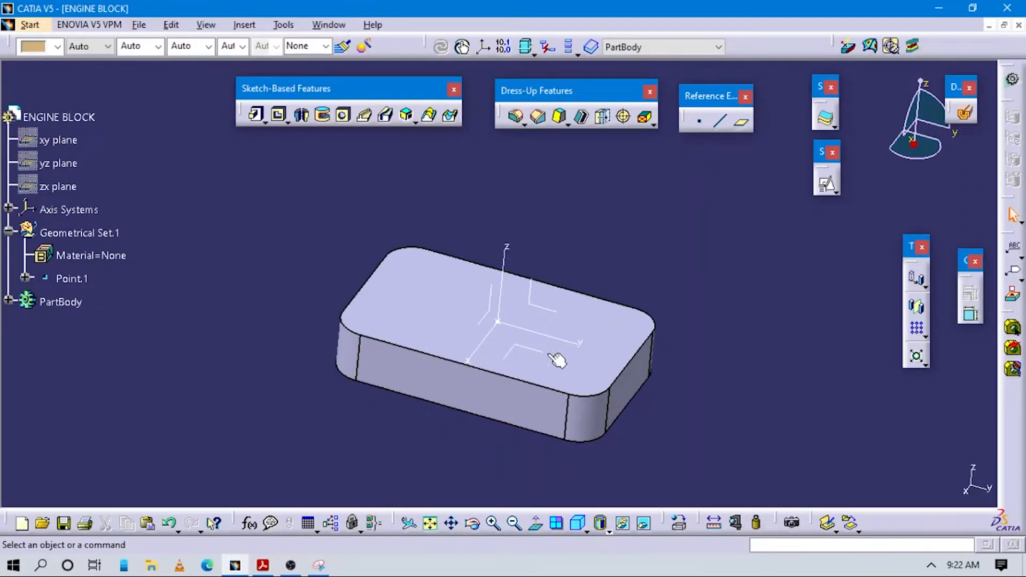
# Step: Create a reference plane offset from the axis system's XY plane by 180-60 mm, using the heights in the drawing
pyautogui.click(743, 124)
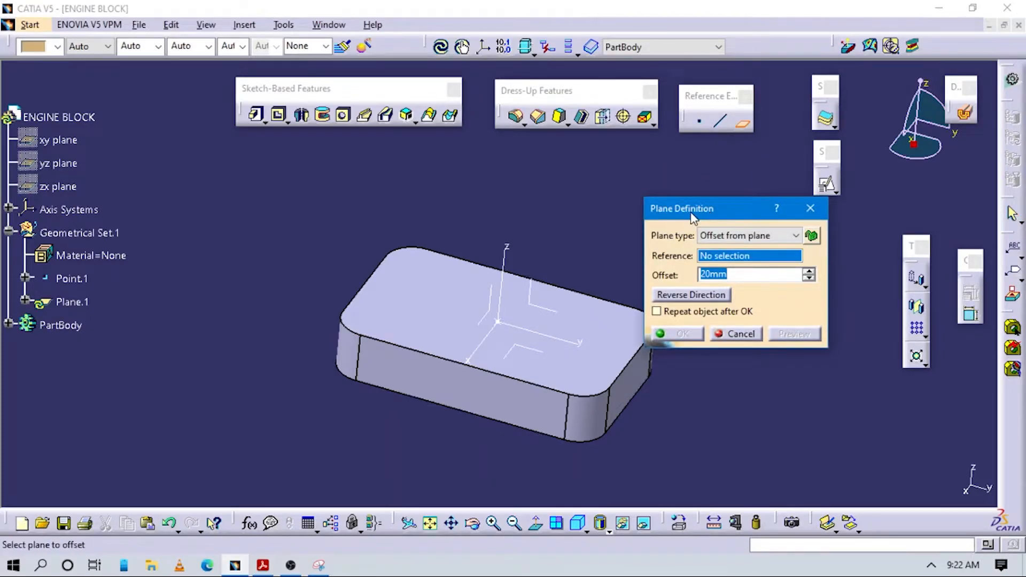
pyautogui.moveTo(691, 214); pyautogui.dragTo(666, 190)
pyautogui.click(708, 212)
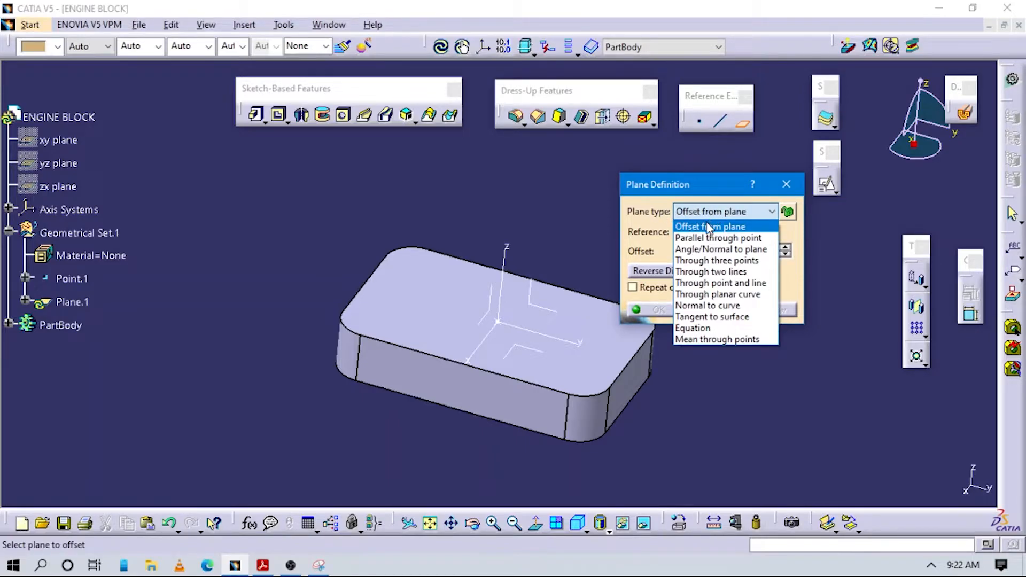
pyautogui.click(711, 226)
pyautogui.click(521, 345)
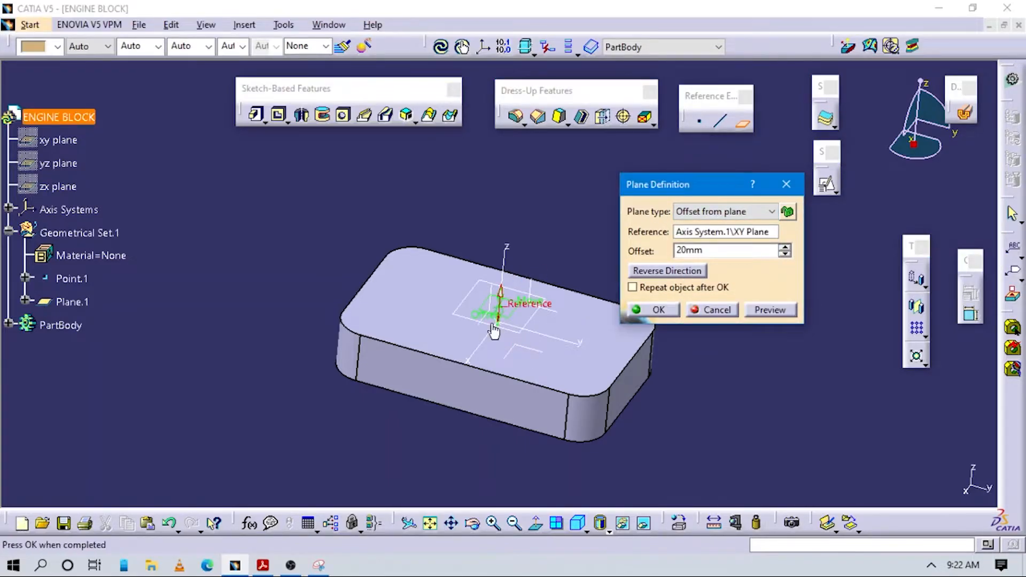
pyautogui.hotkey('alt', 'Tab')
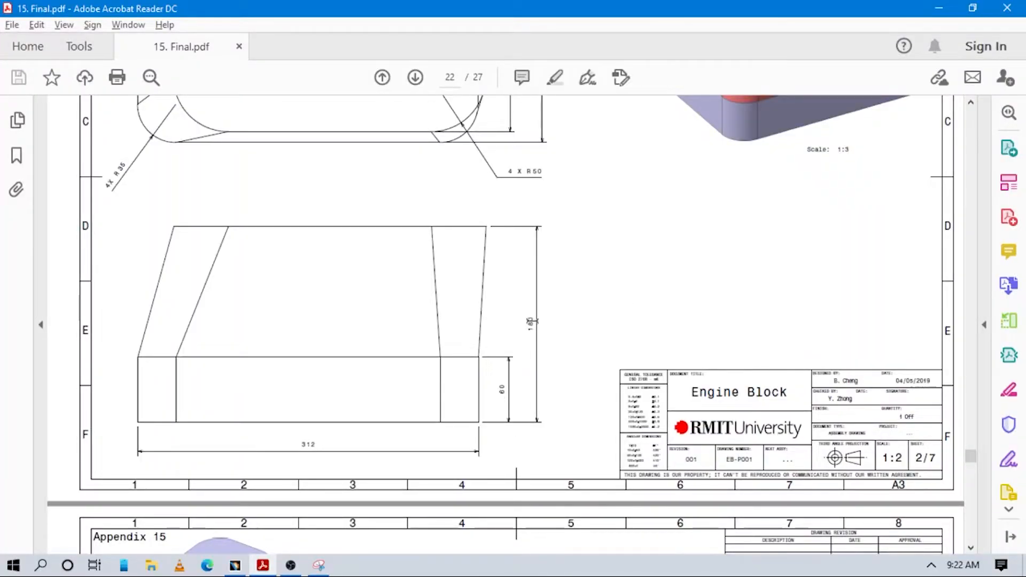
pyautogui.hotkey('alt', 'Tab')
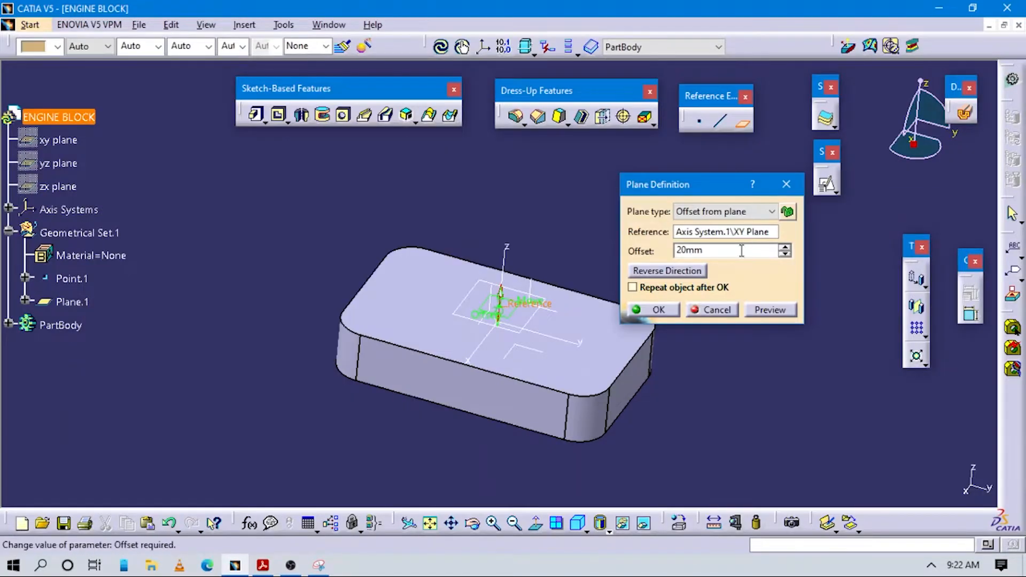
pyautogui.write('180-60')
pyautogui.press('Return')
# Step: Measure the distance between the base's bottom face and the offset plane, checking the overall height against the drawing, without keeping the measurement
pyautogui.moveTo(493, 319)
pyautogui.mouseDown(button='middle')
pyautogui.moveTo(550, 193)
pyautogui.moveTo(545, 243)
pyautogui.moveTo(513, 270)
pyautogui.mouseUp(button='middle')
pyautogui.hotkey('alt', 'Tab')
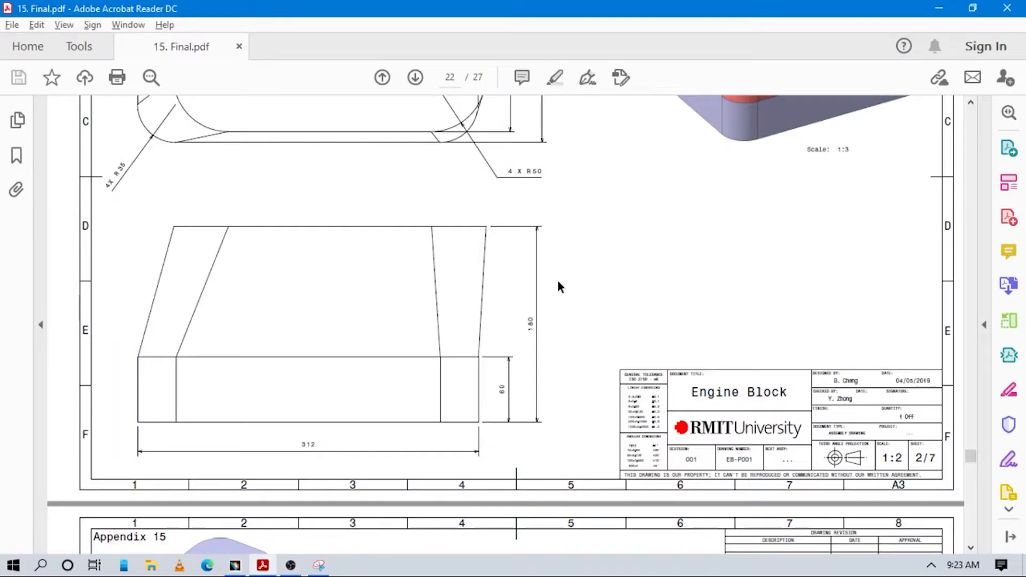
pyautogui.hotkey('alt', 'Tab')
pyautogui.click(714, 522)
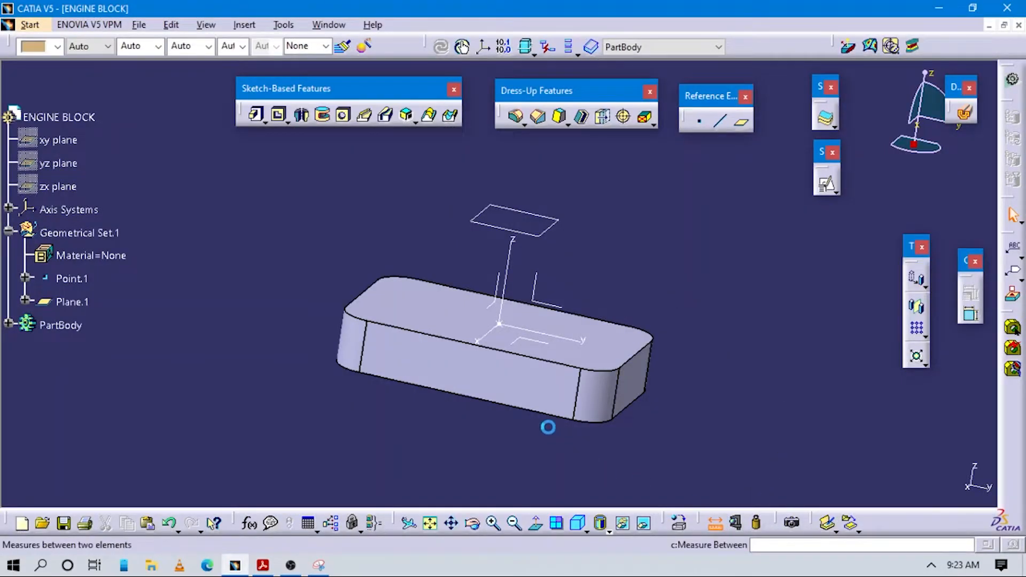
pyautogui.moveTo(646, 382); pyautogui.dragTo(672, 310, button='middle')
pyautogui.click(683, 253)
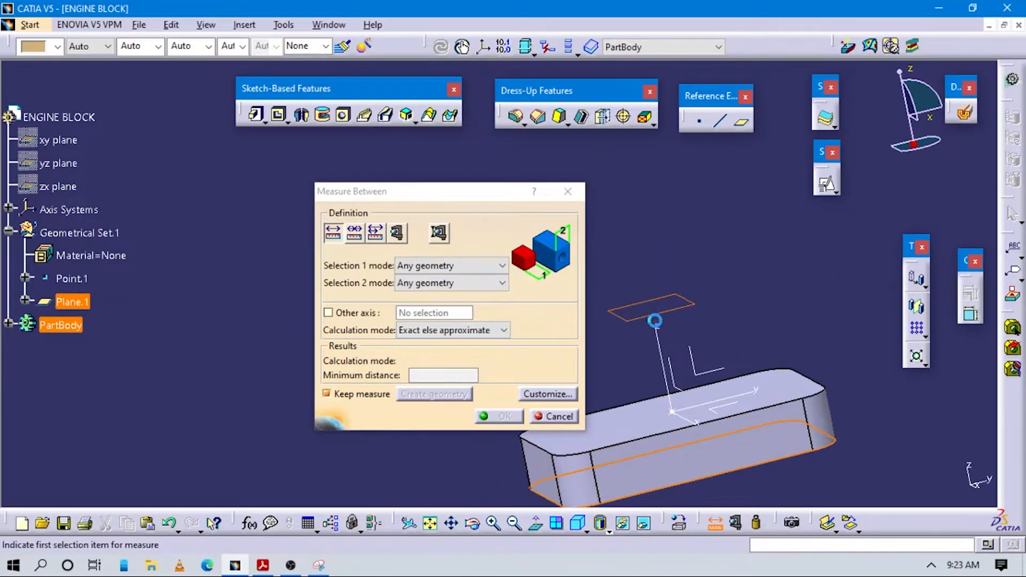
pyautogui.click(675, 309)
pyautogui.click(568, 191)
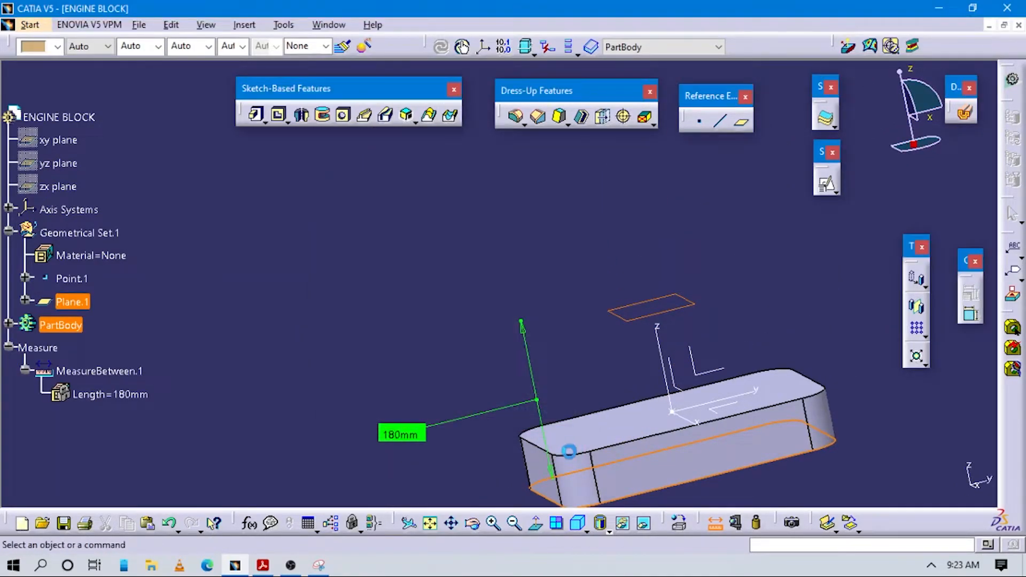
# Step: Start a positioned sketch on the offset plane, with its origin projected from Point.1 and its H direction parallel to the Y axis
pyautogui.click(579, 522)
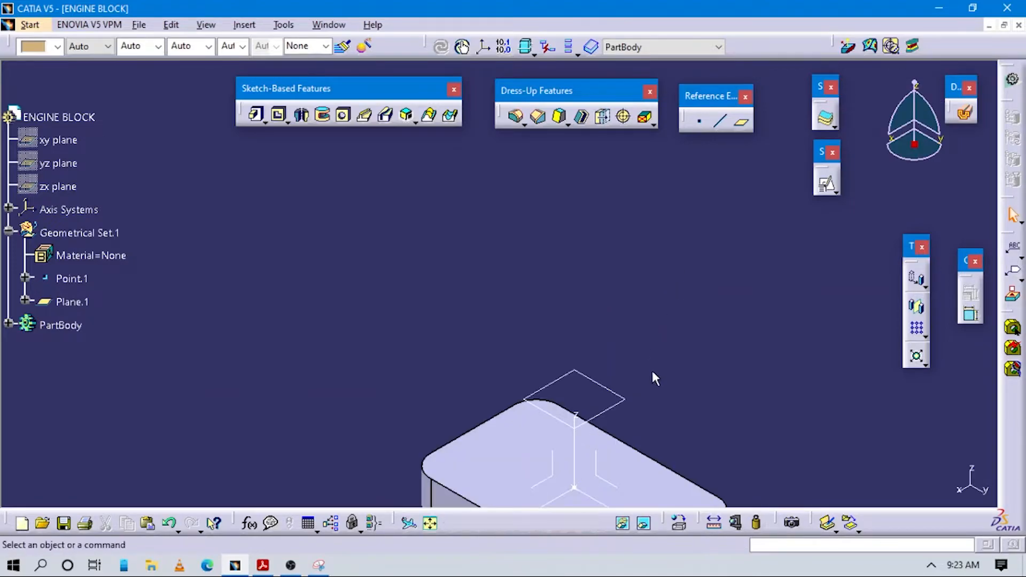
pyautogui.click(828, 187)
pyautogui.click(540, 261)
pyautogui.click(313, 193)
pyautogui.click(278, 229)
pyautogui.click(77, 281)
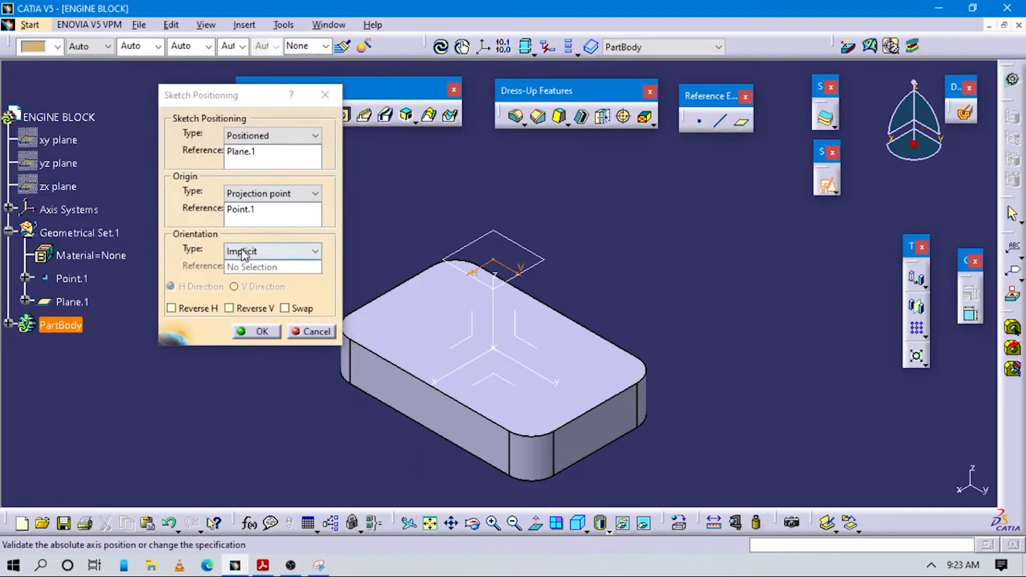
pyautogui.click(307, 252)
pyautogui.click(256, 329)
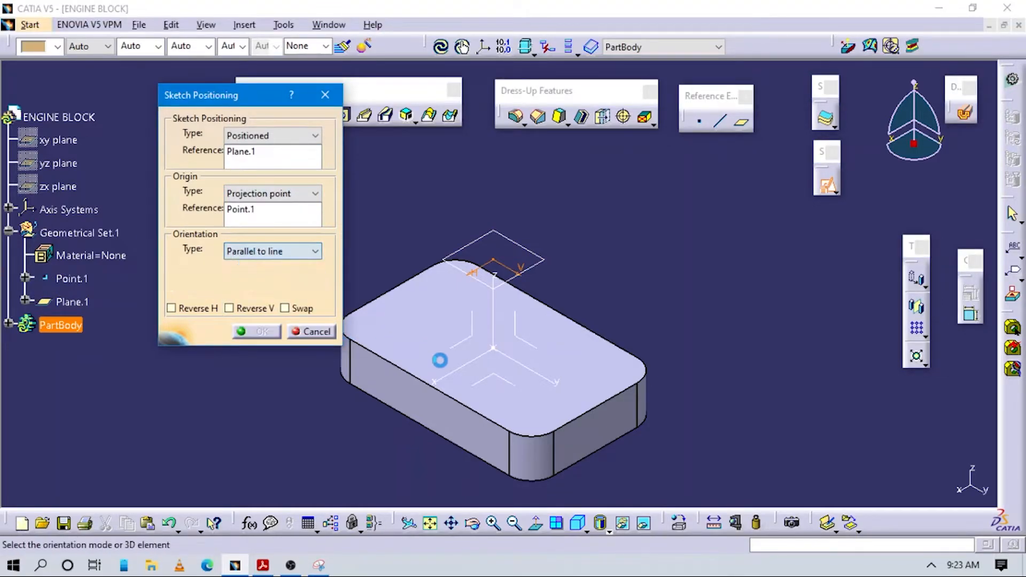
pyautogui.click(517, 360)
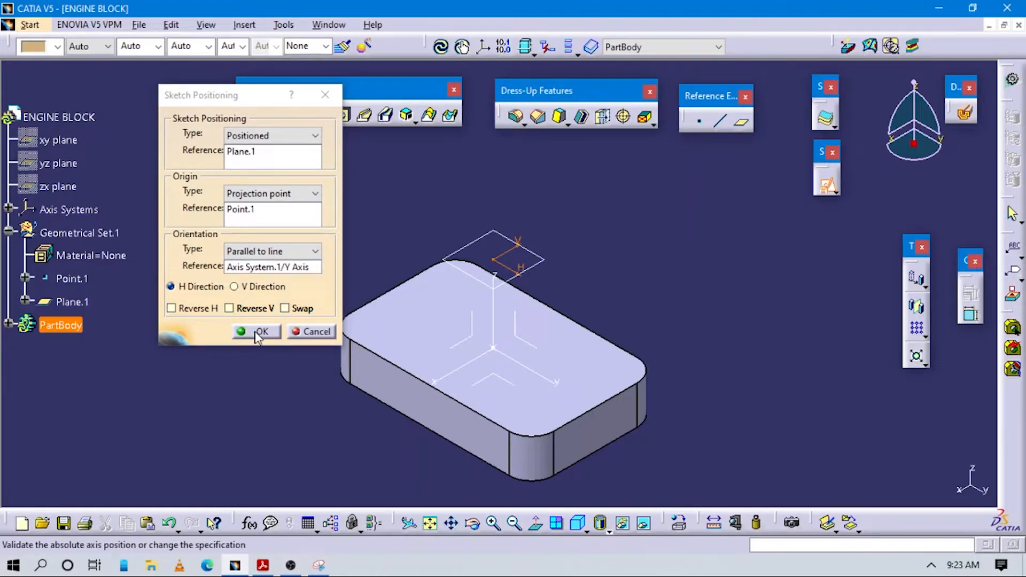
# Step: After consulting the drawing's top view, sketch a rectangle about 224 mm wide and 140 mm high around the origin
pyautogui.hotkey('alt', 'Tab')
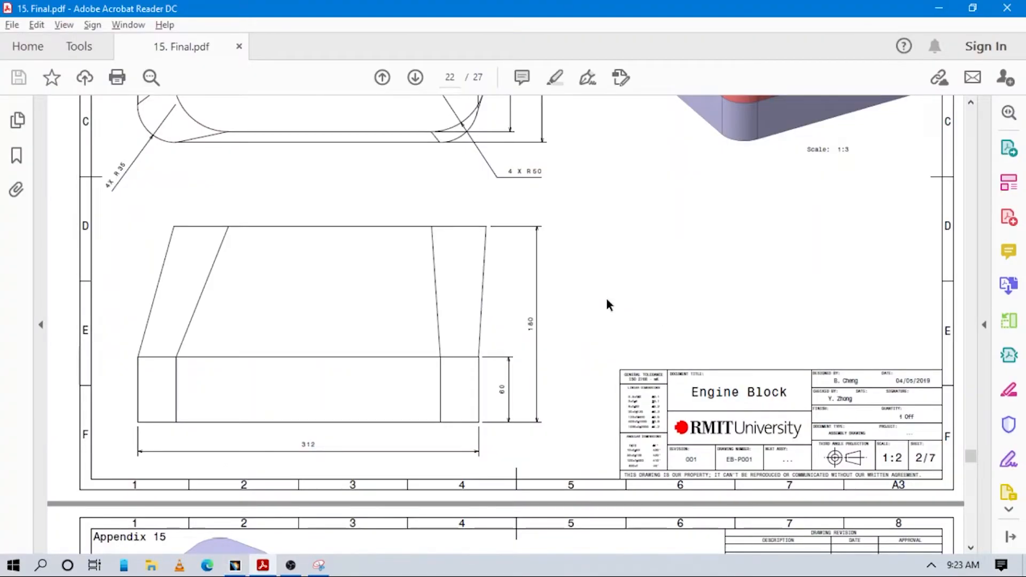
pyautogui.scroll(4, 607, 300)
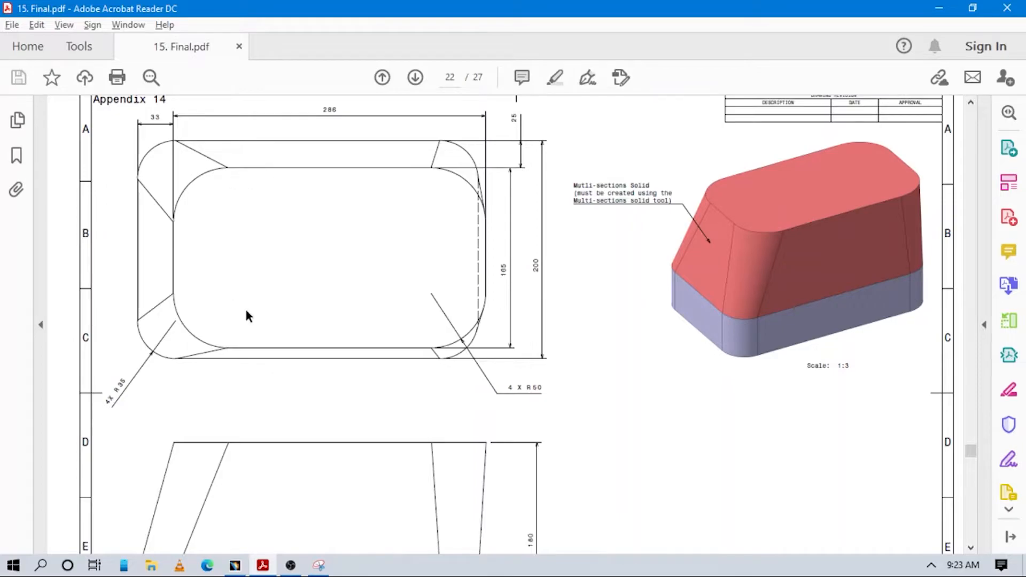
pyautogui.hotkey('alt', 'Tab')
pyautogui.moveTo(685, 275); pyautogui.dragTo(694, 322, button='middle')
pyautogui.click(485, 119)
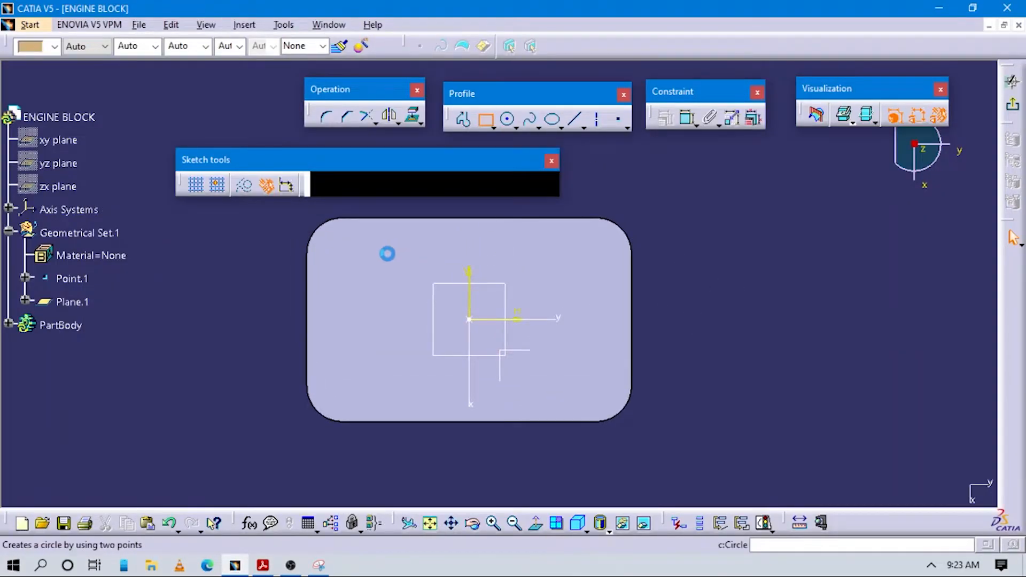
pyautogui.click(381, 249)
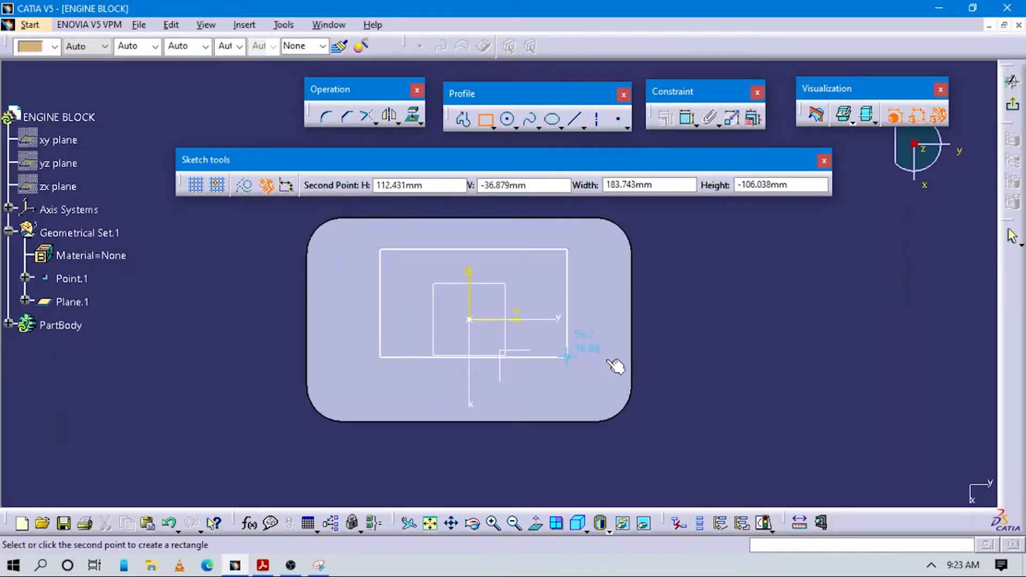
pyautogui.click(609, 393)
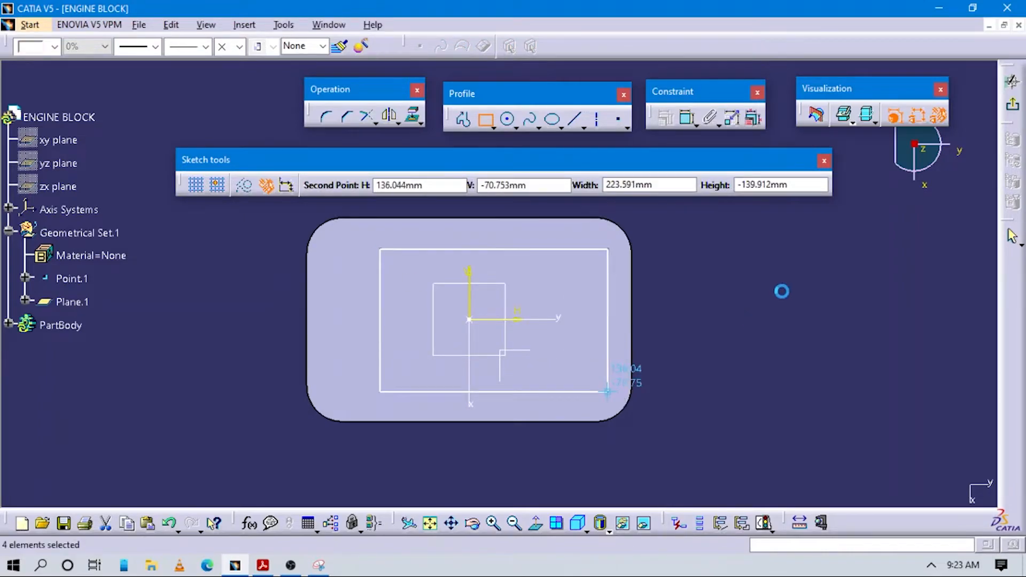
pyautogui.click(763, 294)
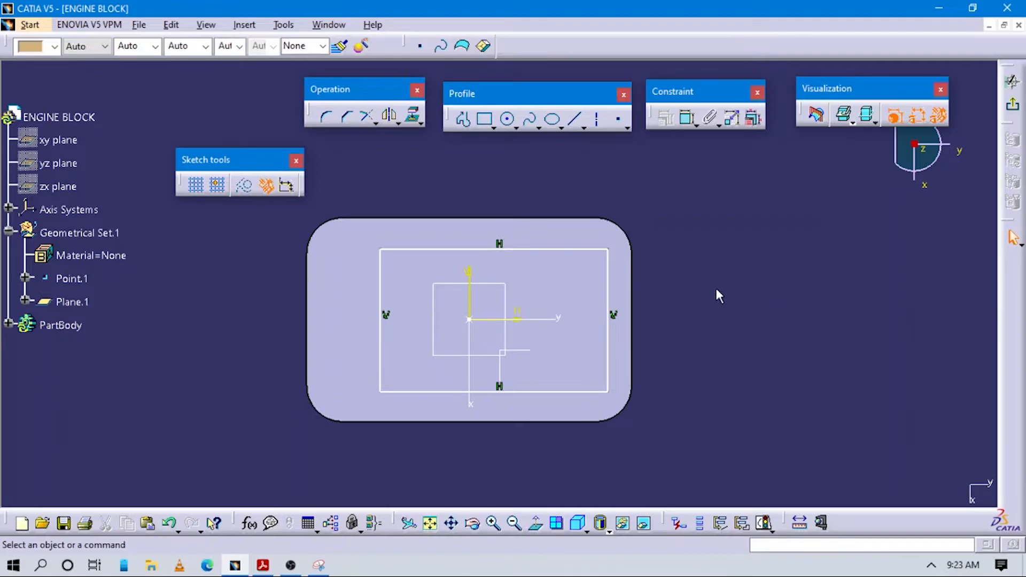
# Step: Dimension the rectangle's horizontal side and set its length to 286 mm, as given in the drawing
pyautogui.hotkey('alt', 'Tab')
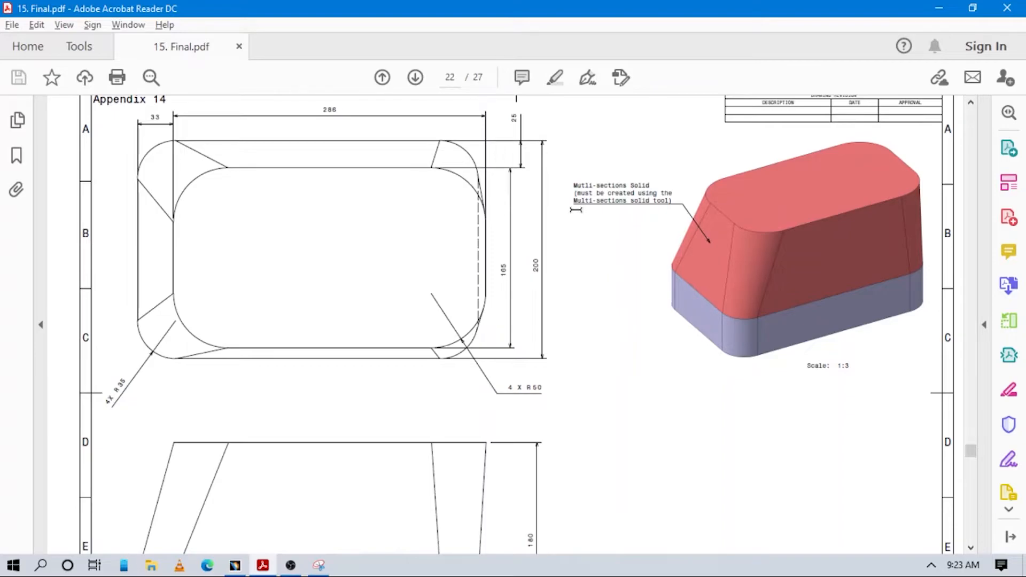
pyautogui.hotkey('alt', 'Tab')
pyautogui.click(688, 118)
pyautogui.click(551, 169)
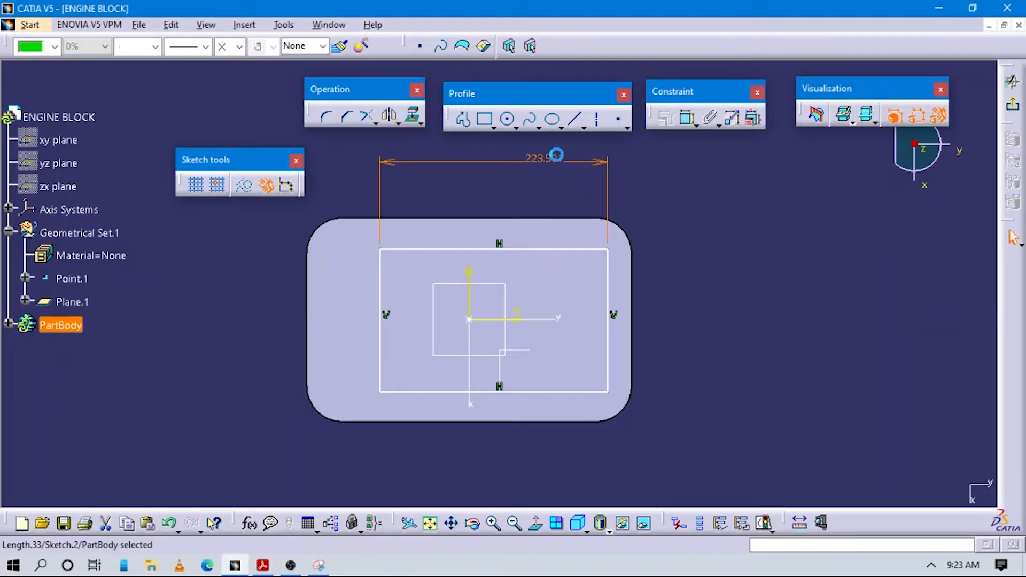
pyautogui.doubleClick(556, 154)
pyautogui.write('286mm')
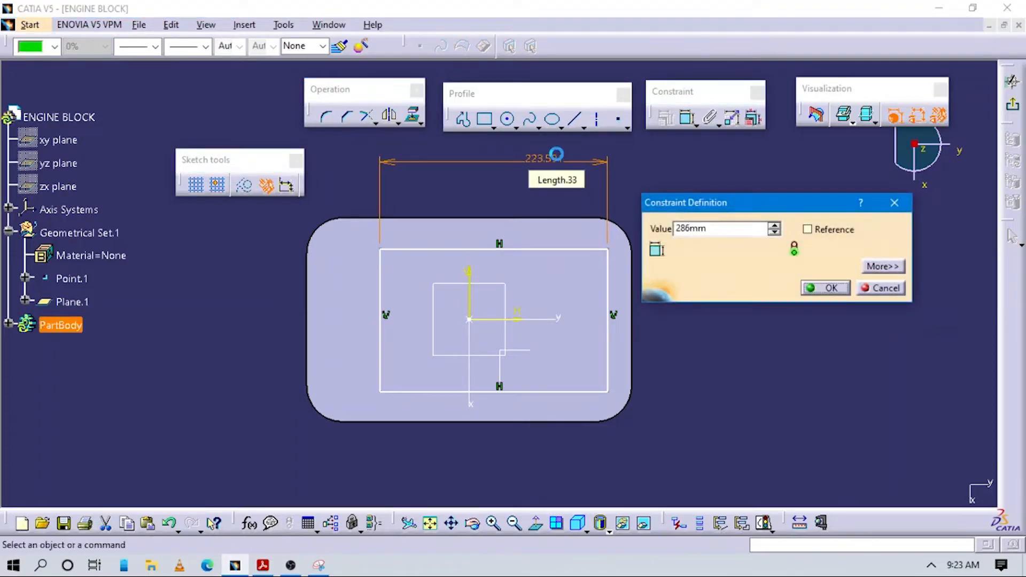
pyautogui.press('Return')
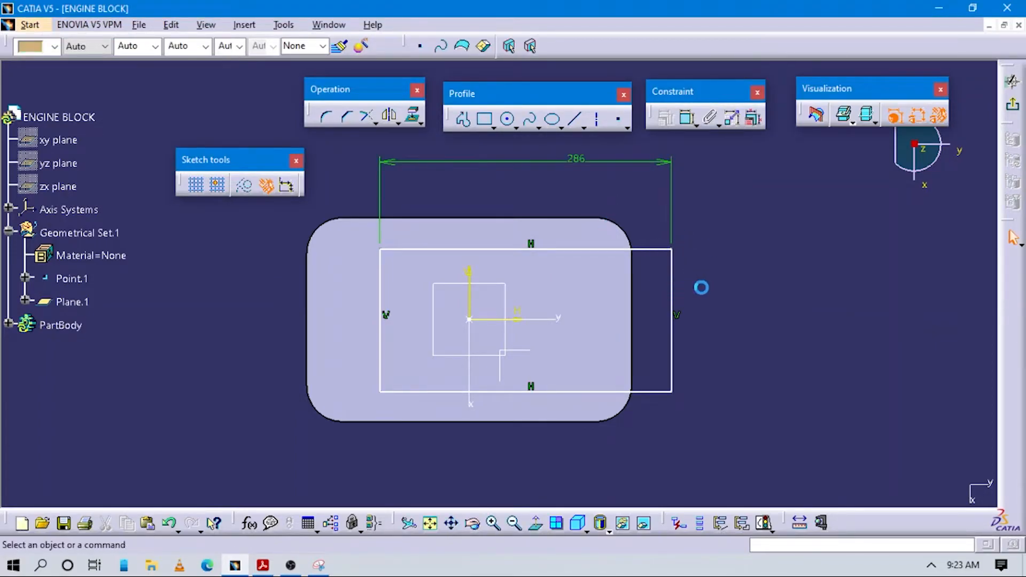
# Step: After consulting the drawing, make the rectangle's right vertical side coincident with the base's straight right edge
pyautogui.hotkey('alt', 'Tab')
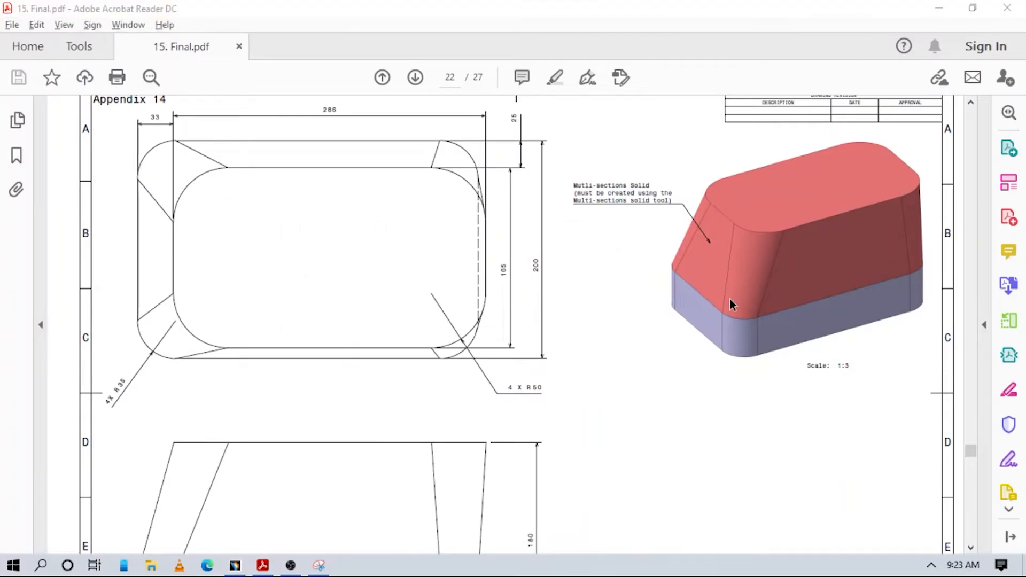
pyautogui.hotkey('alt', 'Tab')
pyautogui.click(688, 118)
pyautogui.click(671, 292)
pyautogui.click(633, 287)
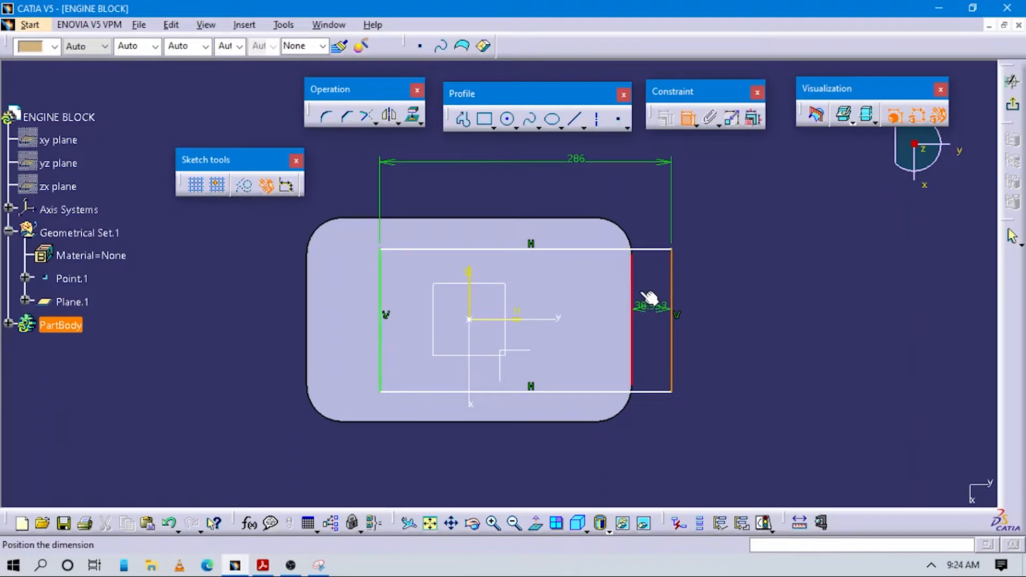
pyautogui.rightClick(737, 296)
pyautogui.click(780, 407)
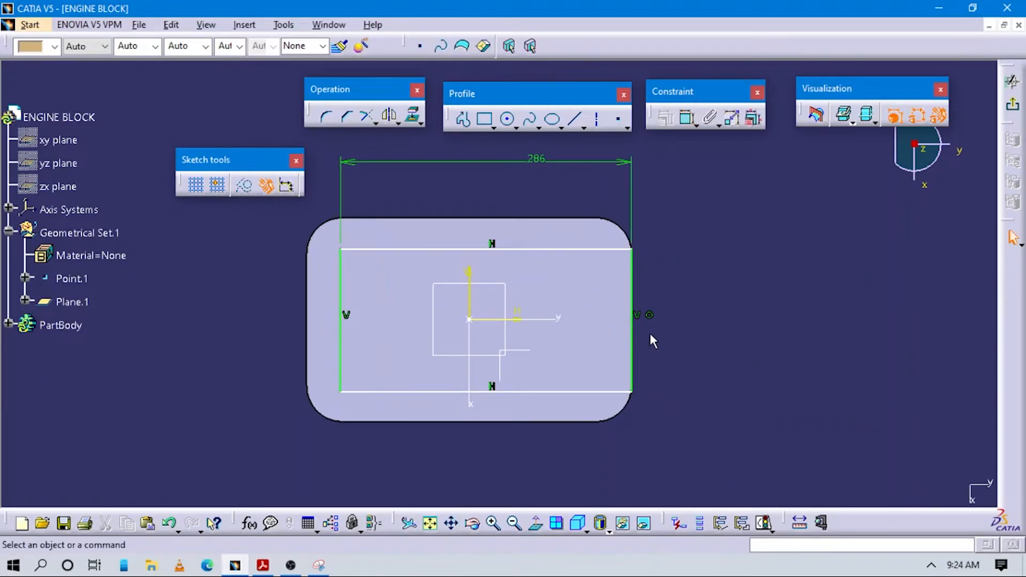
# Step: Check the distance between the rectangle's left side and the base's left edge against the drawing, without keeping the dimension
pyautogui.hotkey('alt', 'Tab')
pyautogui.hotkey('alt', 'Tab')
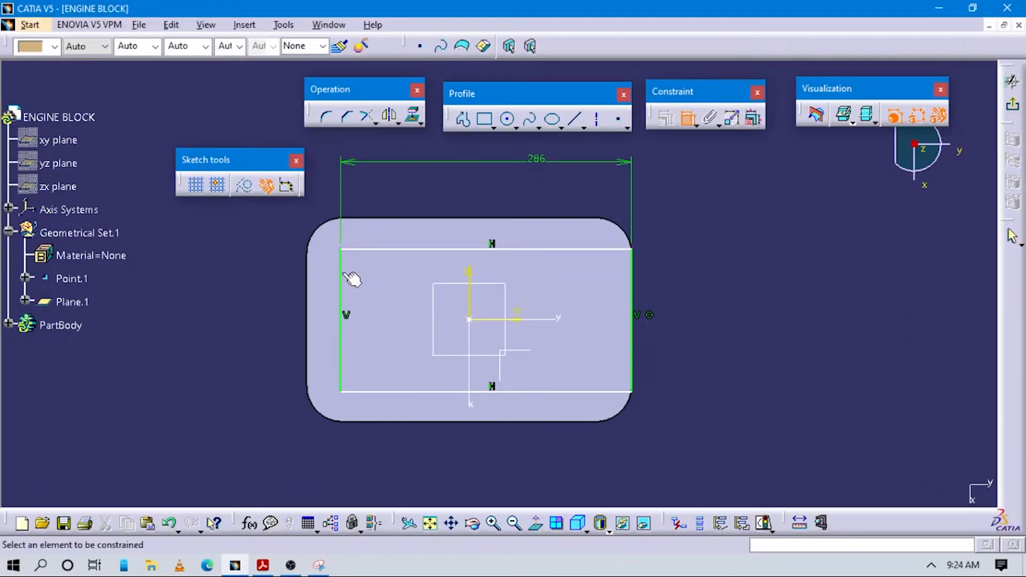
pyautogui.click(341, 278)
pyautogui.click(309, 265)
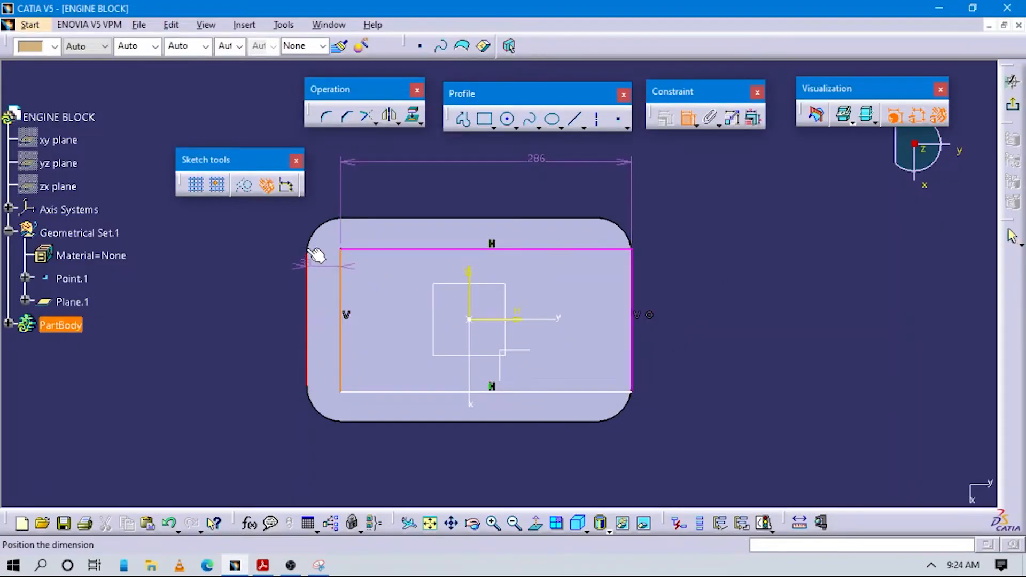
pyautogui.click(341, 249)
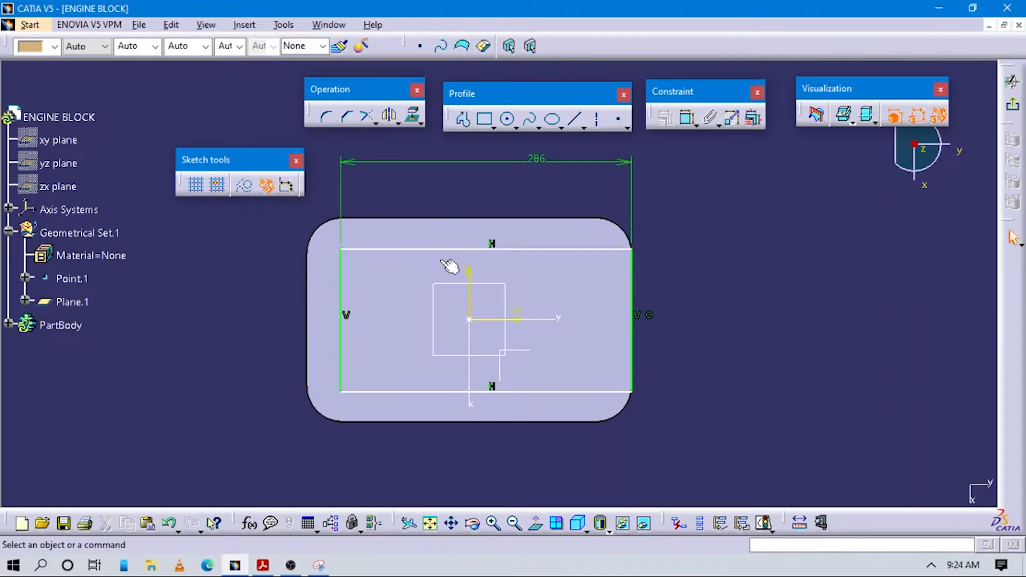
# Step: Dimension the distance between the rectangle's two horizontal sides and set it to 165 mm, as given in the drawing
pyautogui.hotkey('alt', 'Tab')
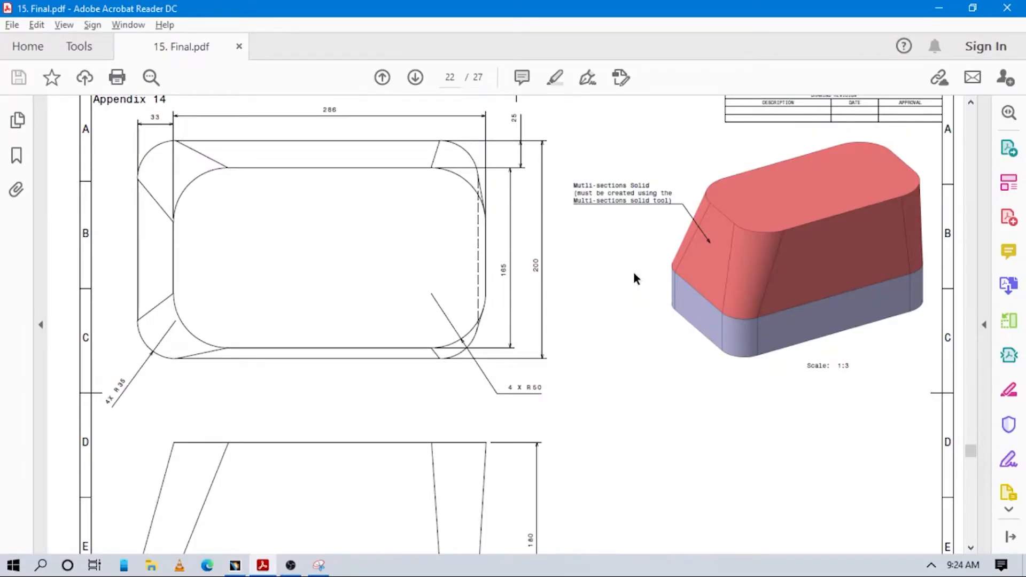
pyautogui.hotkey('alt', 'Tab')
pyautogui.click(686, 118)
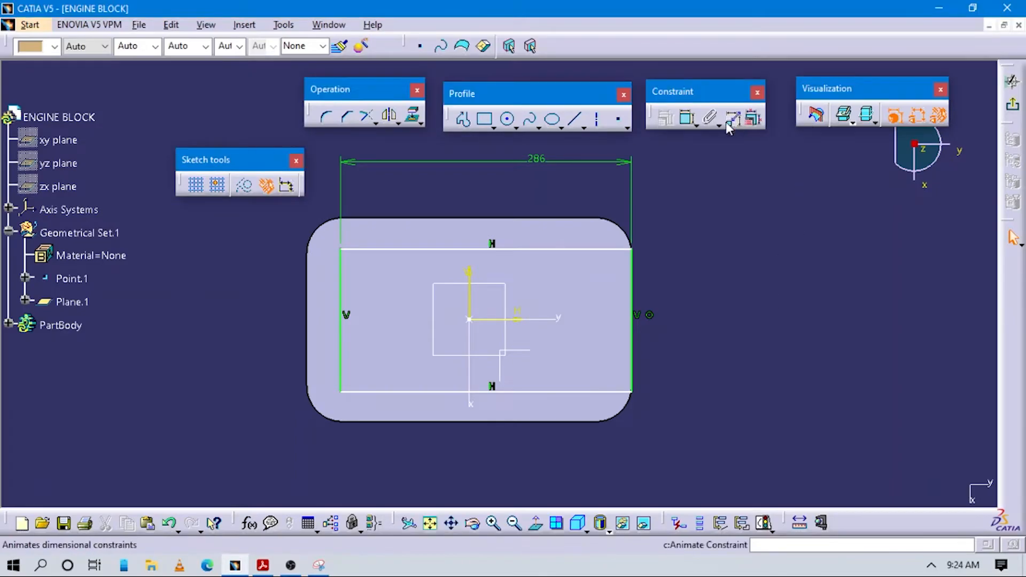
pyautogui.click(599, 249)
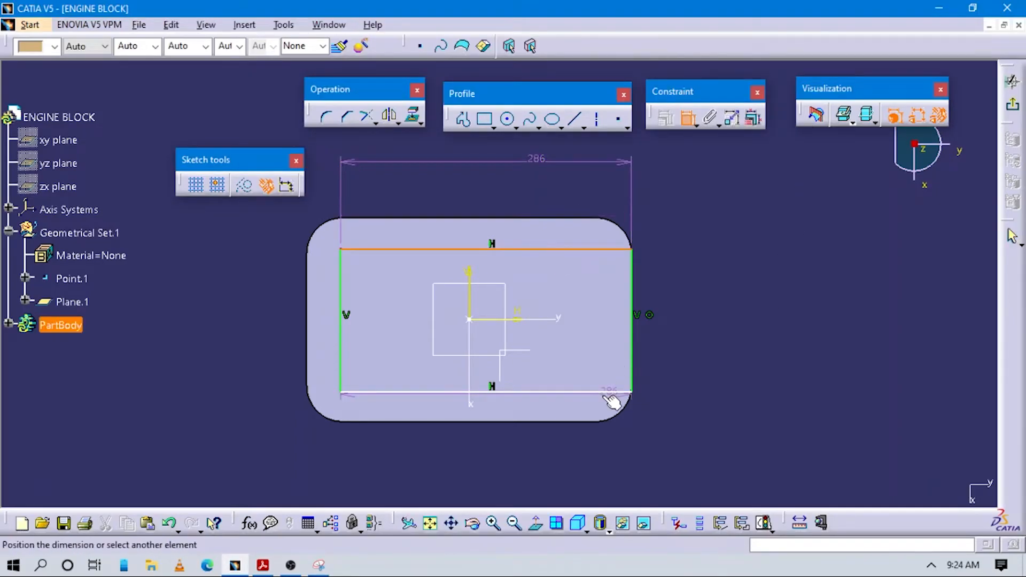
pyautogui.click(609, 398)
pyautogui.click(711, 345)
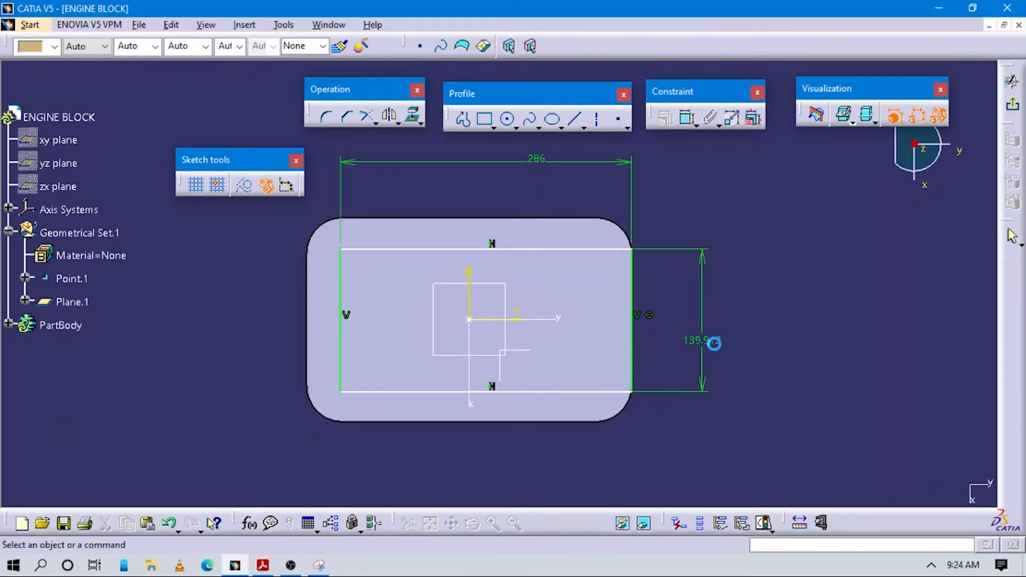
pyautogui.hotkey('alt', 'Tab')
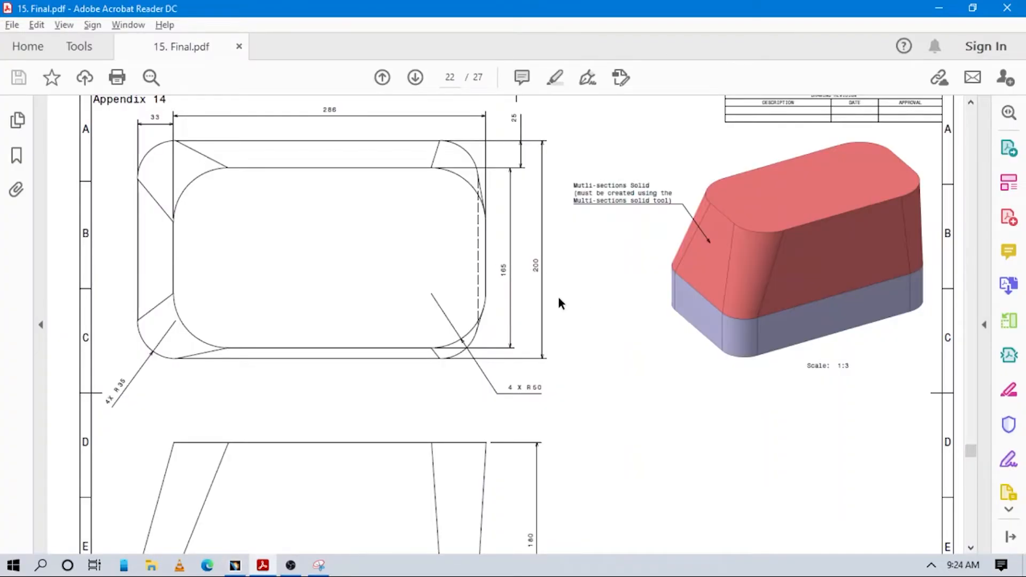
pyautogui.hotkey('alt', 'Tab')
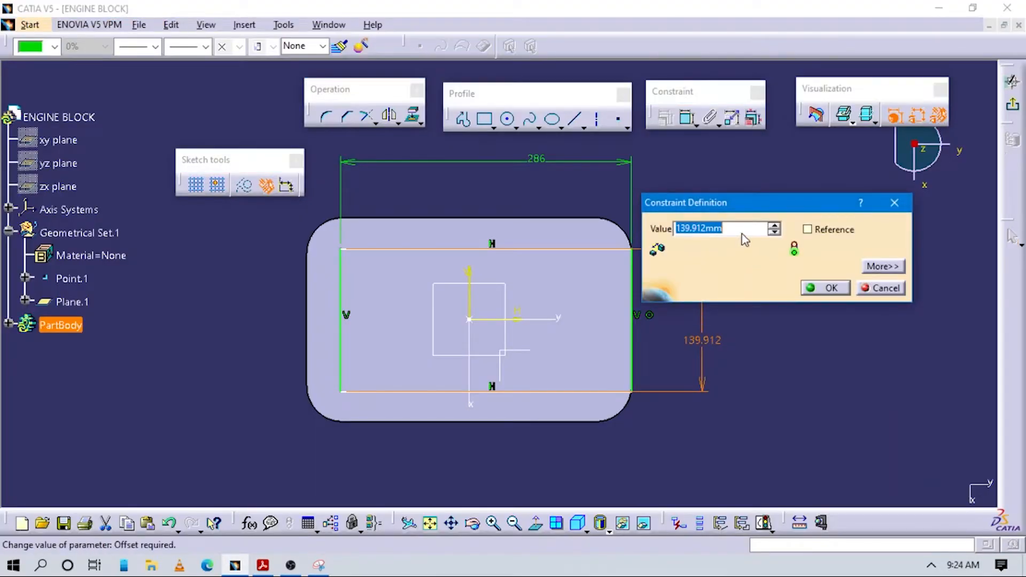
pyautogui.write('165')
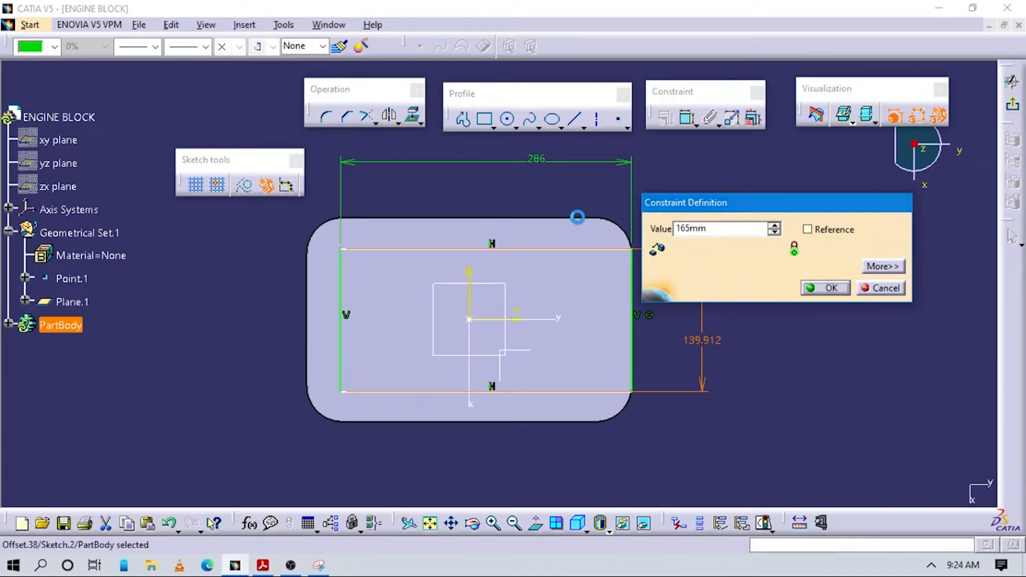
# Step: Dimension the offset between the rectangle's upper side and the base's upper edge and set it to 25 mm, per the drawing
pyautogui.hotkey('alt', 'Tab')
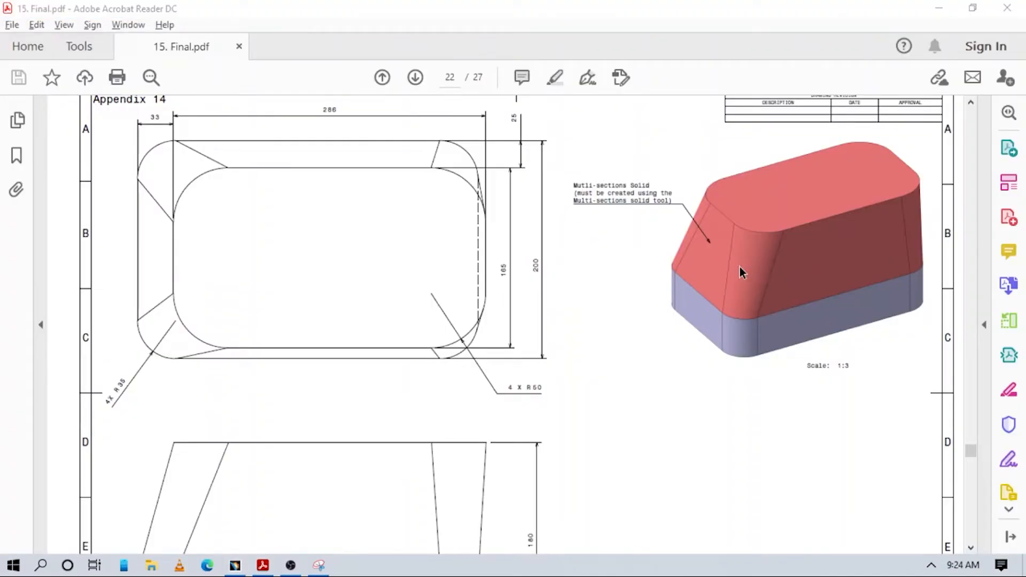
pyautogui.hotkey('alt', 'Tab')
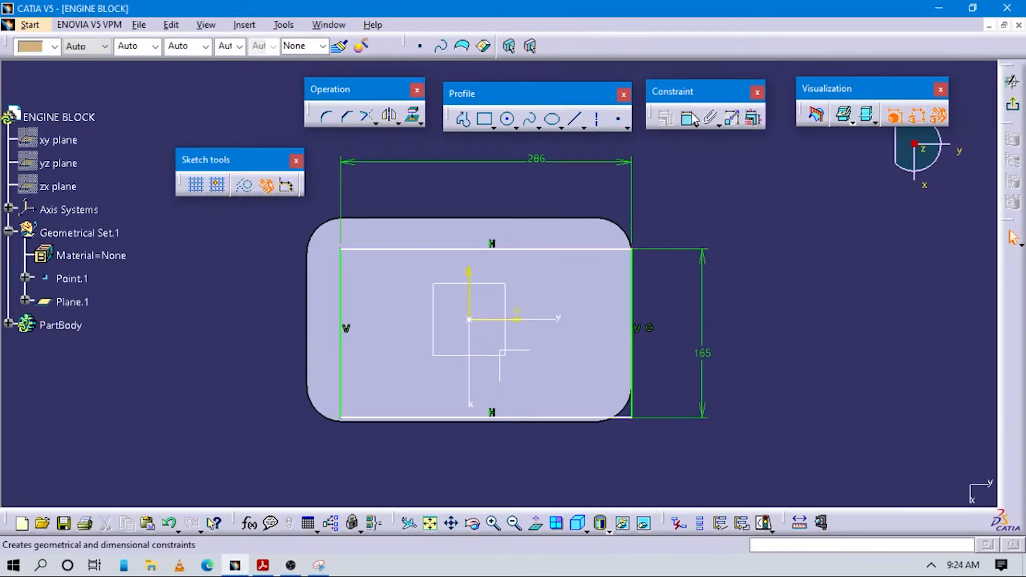
pyautogui.click(570, 251)
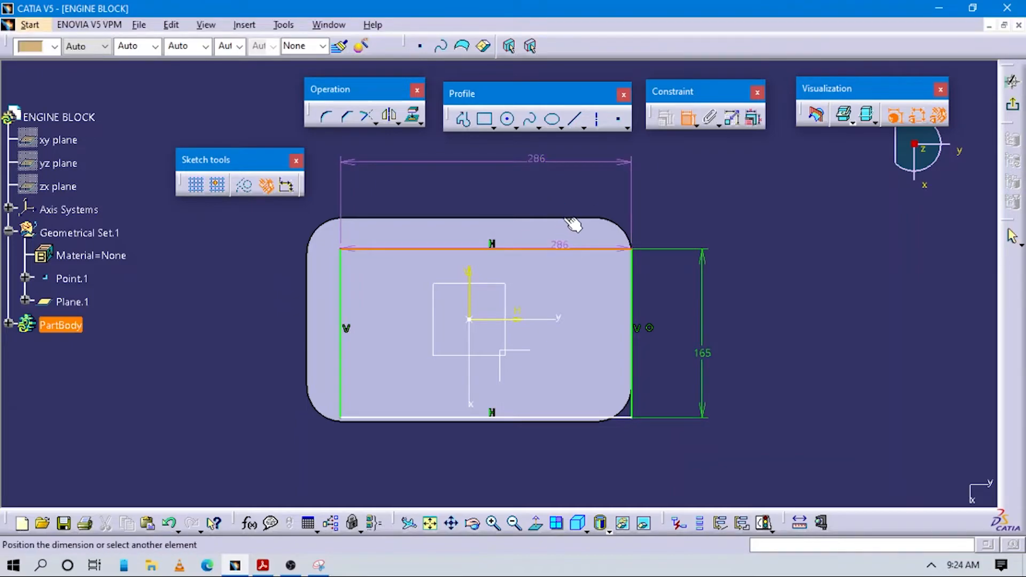
pyautogui.click(578, 219)
pyautogui.click(744, 230)
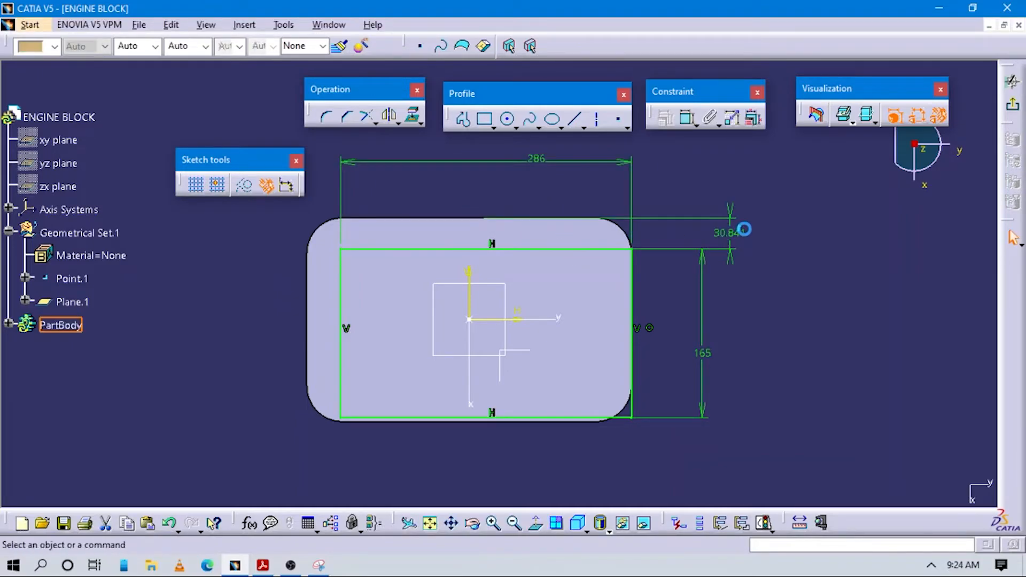
pyautogui.doubleClick(744, 231)
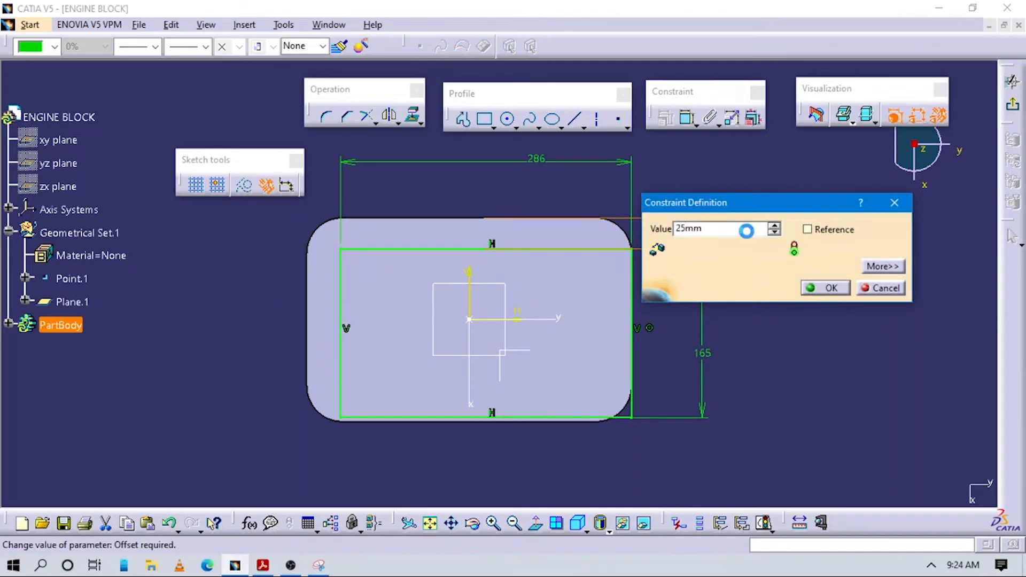
pyautogui.press('Return')
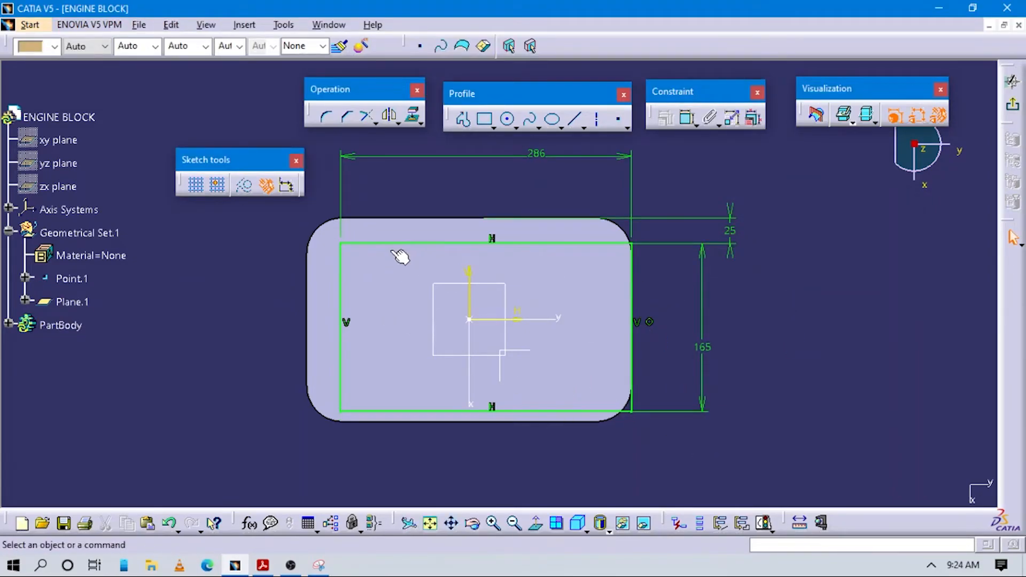
# Step: Round all four corners of the rectangle together with the Corner tool at the drawing's 50 mm radius
pyautogui.click(347, 246)
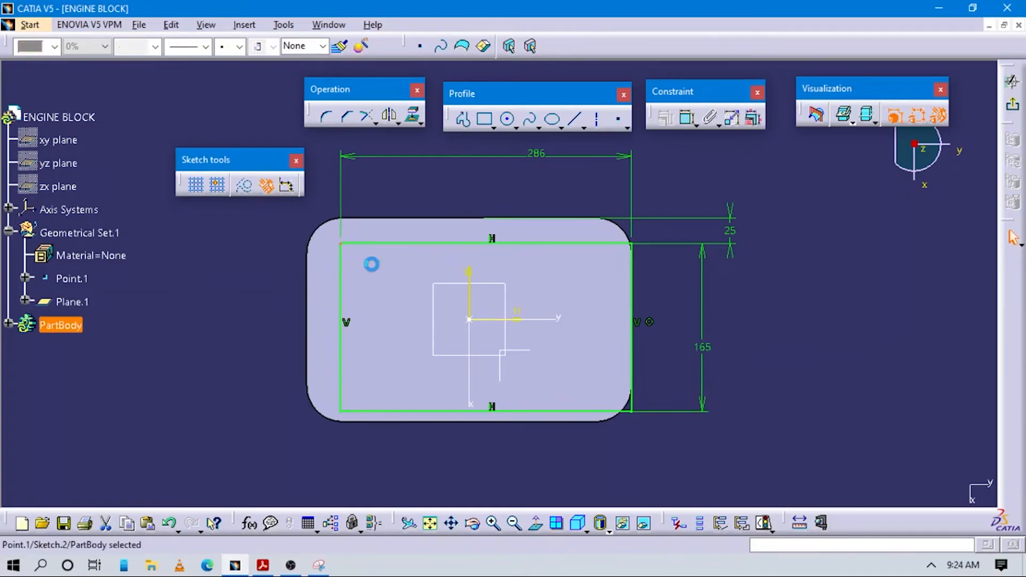
pyautogui.click(636, 244)
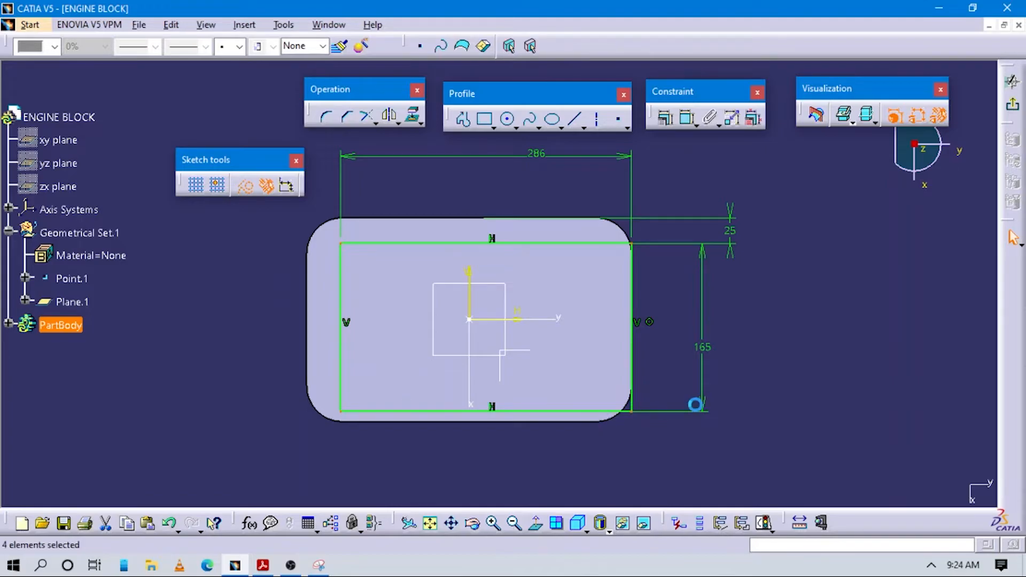
pyautogui.hotkey('alt', 'Tab')
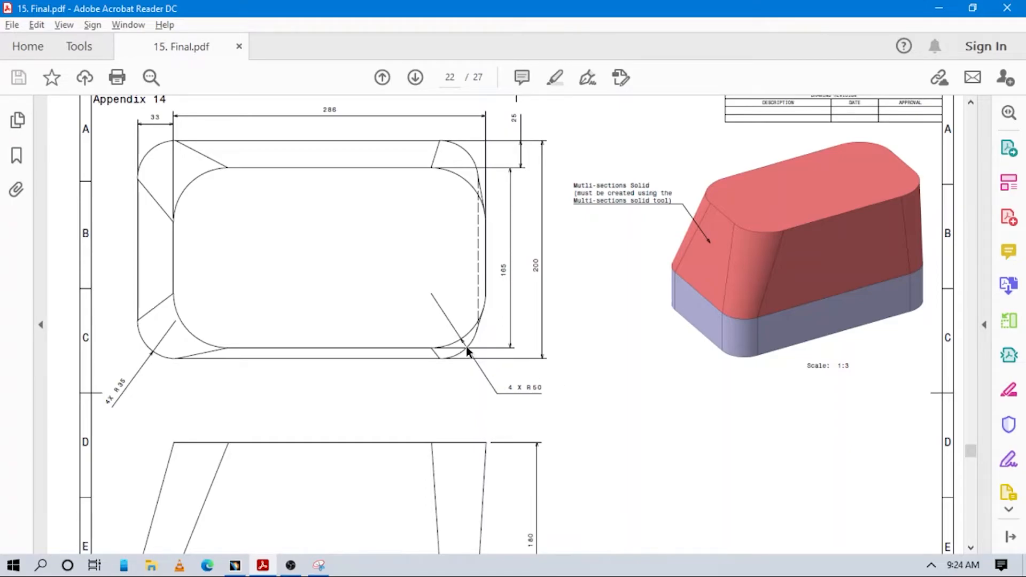
pyautogui.hotkey('alt', 'Tab')
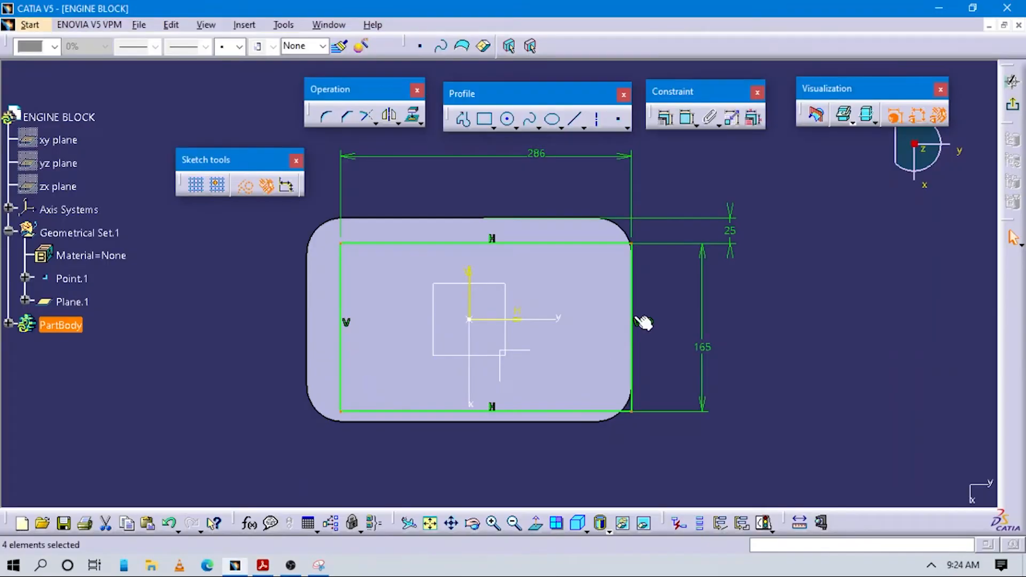
pyautogui.click(325, 116)
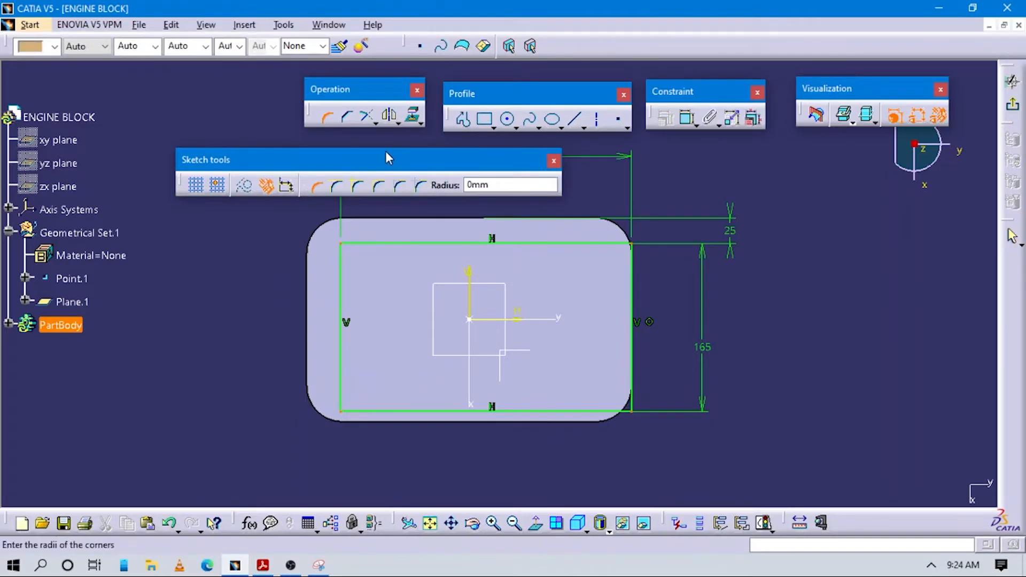
pyautogui.moveTo(390, 159); pyautogui.dragTo(389, 159)
pyautogui.write('5')
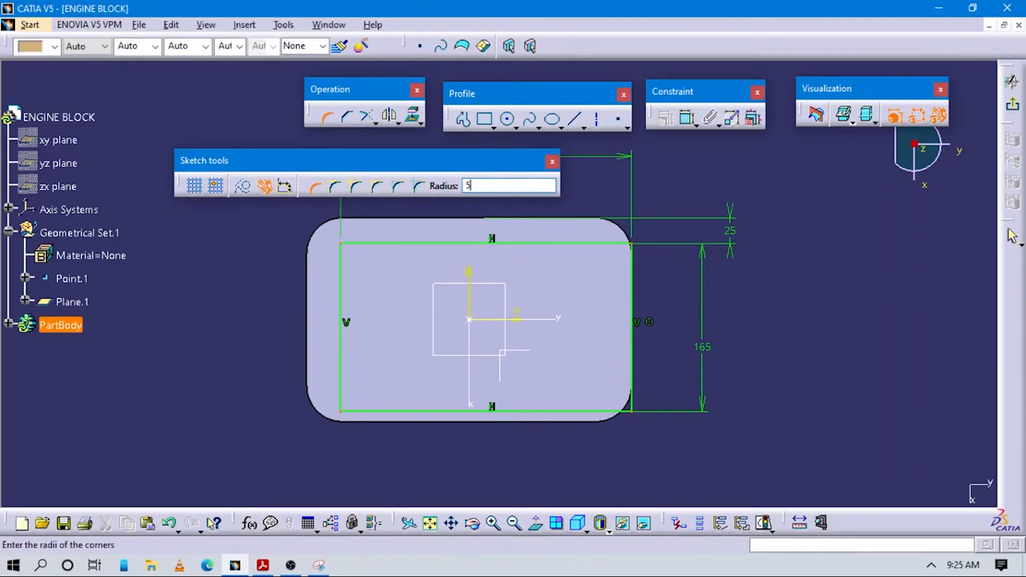
pyautogui.write('0')
pyautogui.press('Return')
pyautogui.click(553, 319)
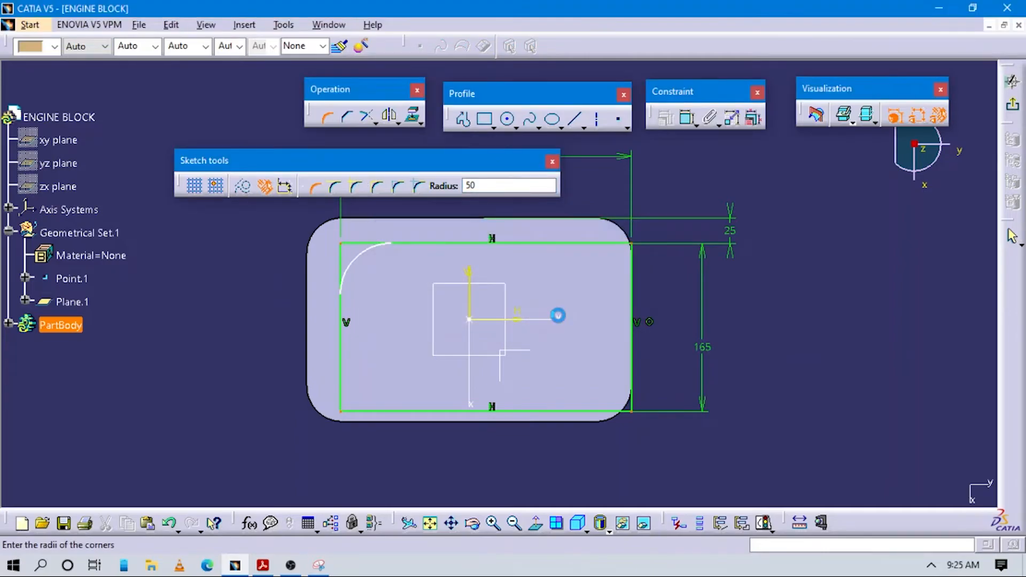
# Step: Add a radius dimension to each of the four corner arcs of the profile and exit the sketch
pyautogui.click(686, 117)
pyautogui.click(619, 261)
pyautogui.click(668, 255)
pyautogui.click(686, 118)
pyautogui.click(360, 254)
pyautogui.click(369, 247)
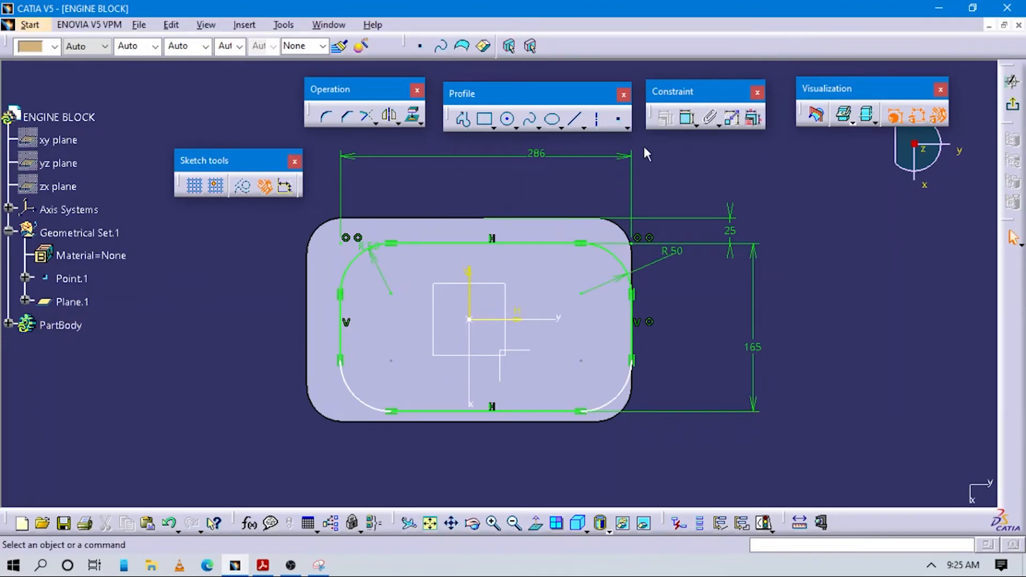
pyautogui.click(687, 118)
pyautogui.click(351, 391)
pyautogui.click(345, 381)
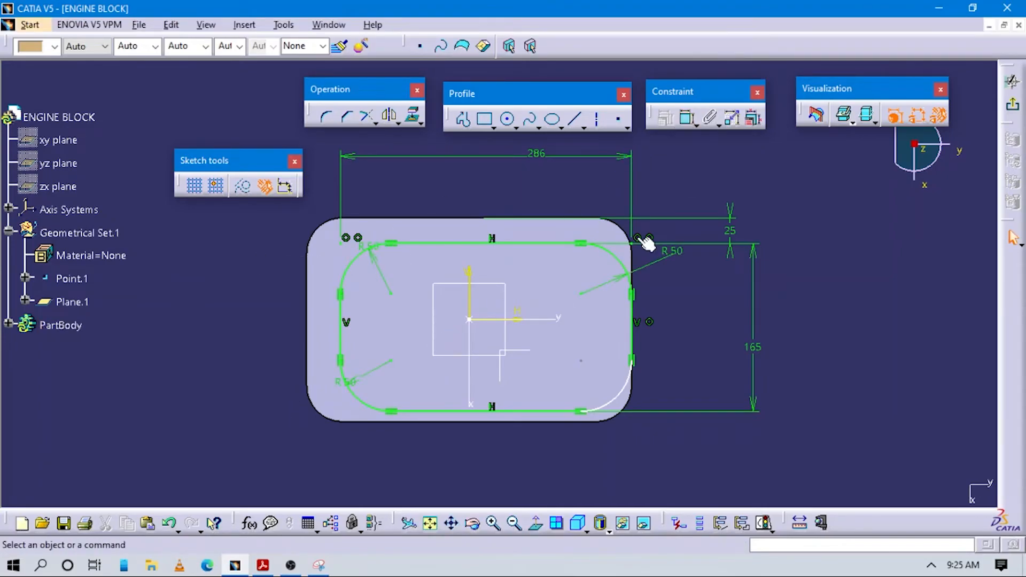
pyautogui.click(687, 118)
pyautogui.click(626, 395)
pyautogui.click(669, 384)
pyautogui.moveTo(699, 319); pyautogui.dragTo(705, 348, button='middle')
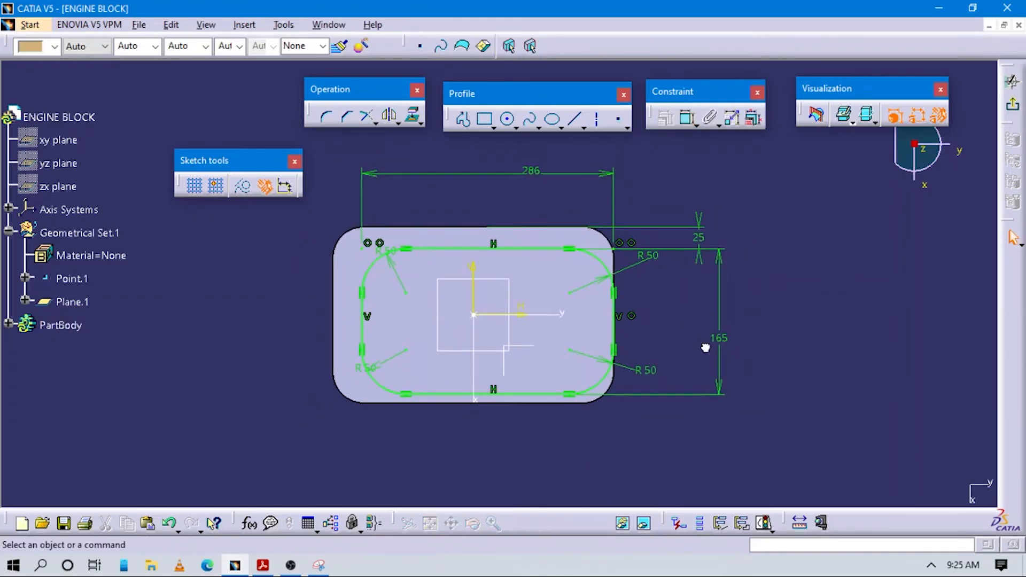
pyautogui.click(1011, 81)
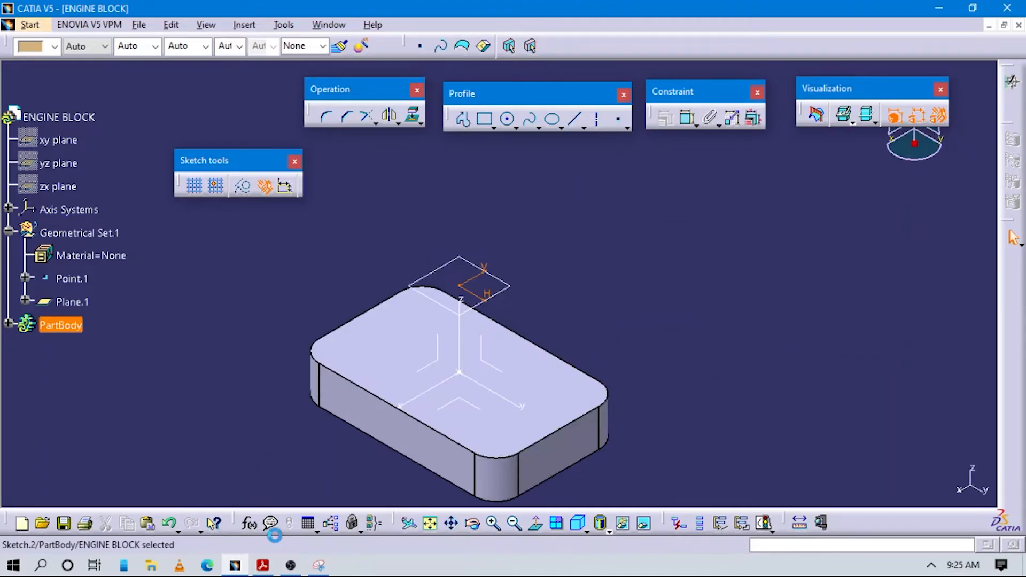
# Step: After consulting the drawing, show the hidden base profile Sketch.1 under Pad.1 in PartBody
pyautogui.click(262, 565)
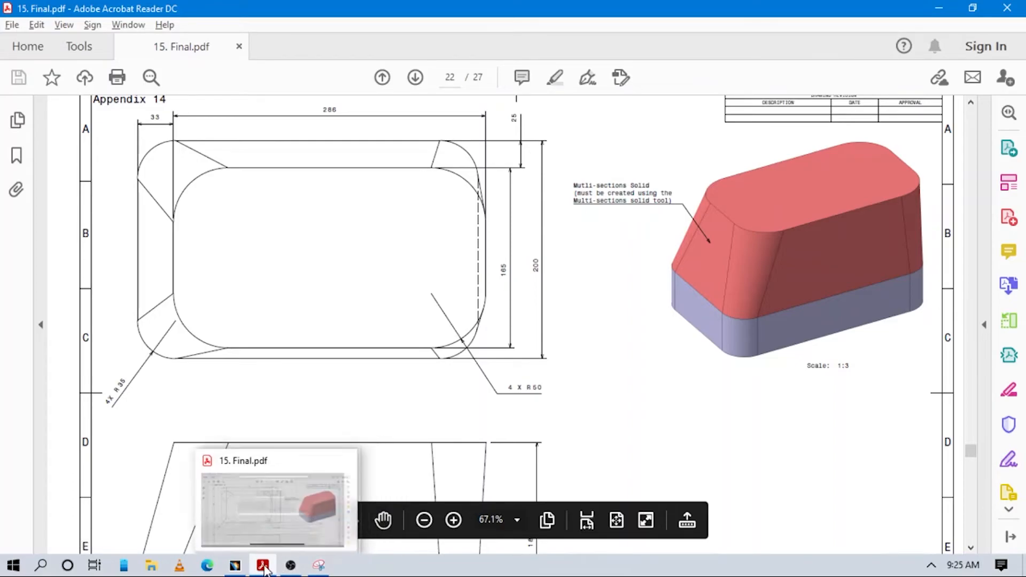
pyautogui.click(235, 565)
pyautogui.moveTo(489, 345); pyautogui.dragTo(360, 317, button='middle')
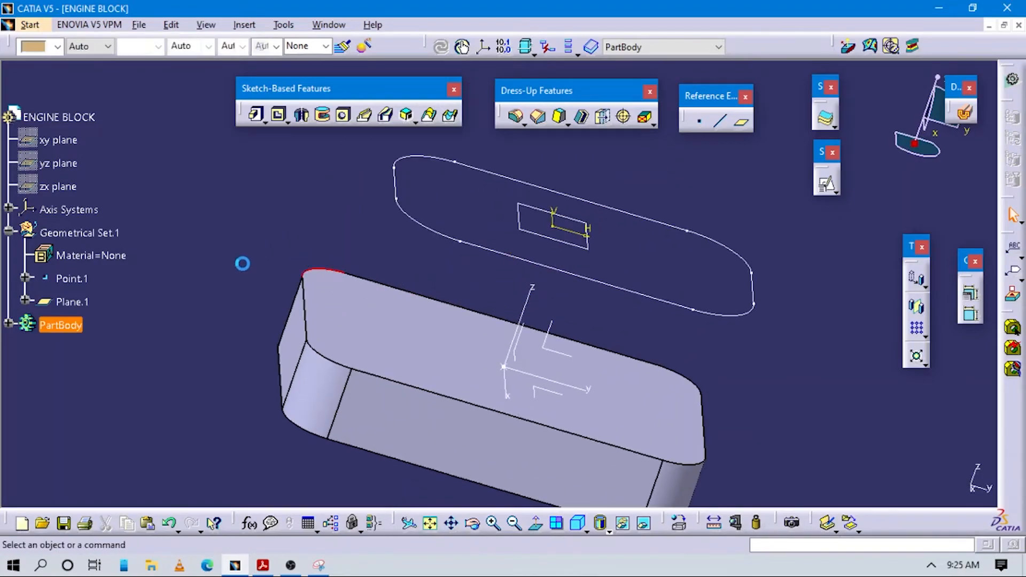
pyautogui.click(8, 324)
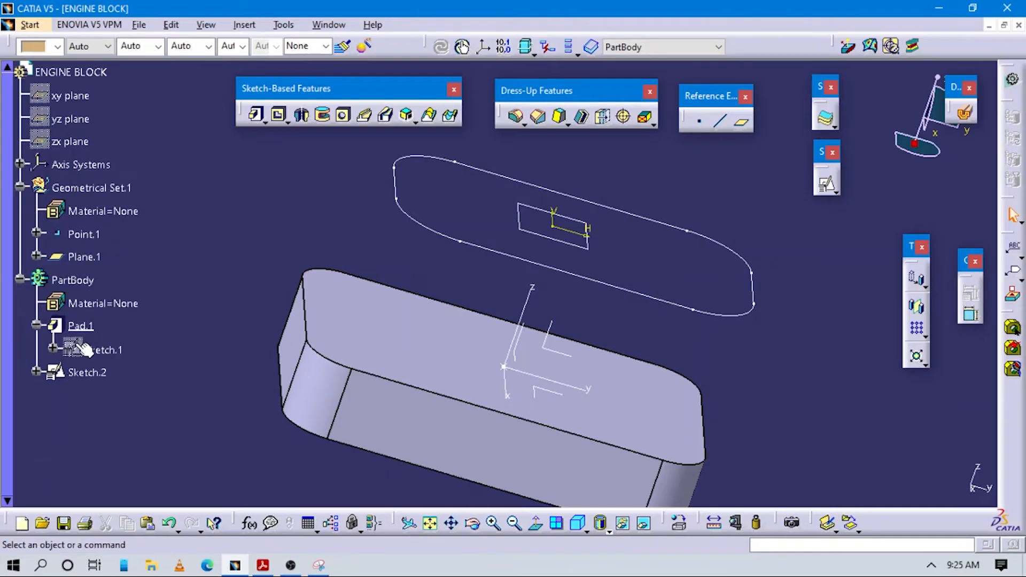
pyautogui.rightClick(95, 347)
pyautogui.click(153, 85)
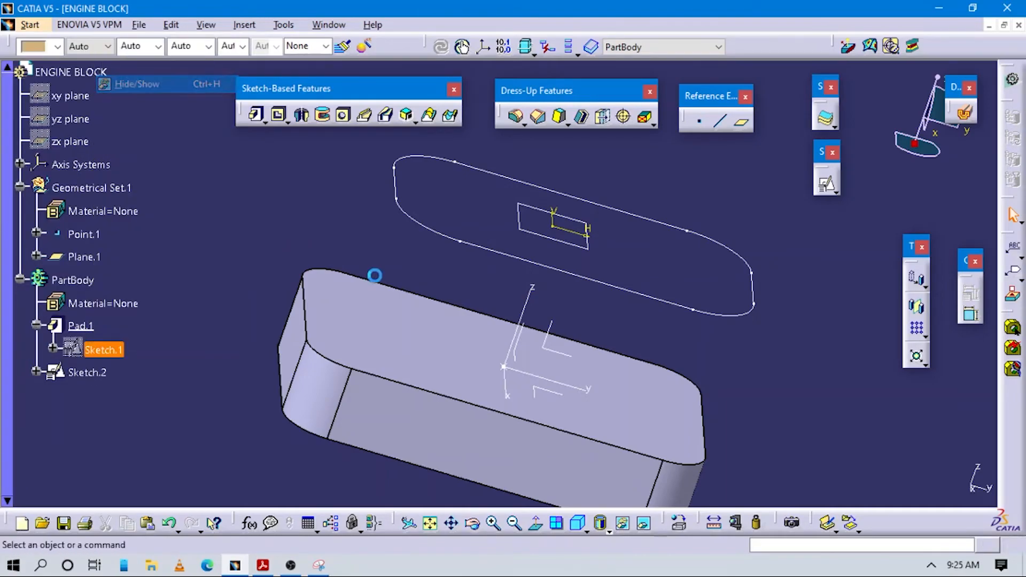
pyautogui.moveTo(449, 294)
pyautogui.mouseDown(button='middle')
pyautogui.moveTo(474, 316)
pyautogui.moveTo(485, 363)
pyautogui.mouseUp(button='middle')
pyautogui.moveTo(661, 308); pyautogui.dragTo(569, 314, button='middle')
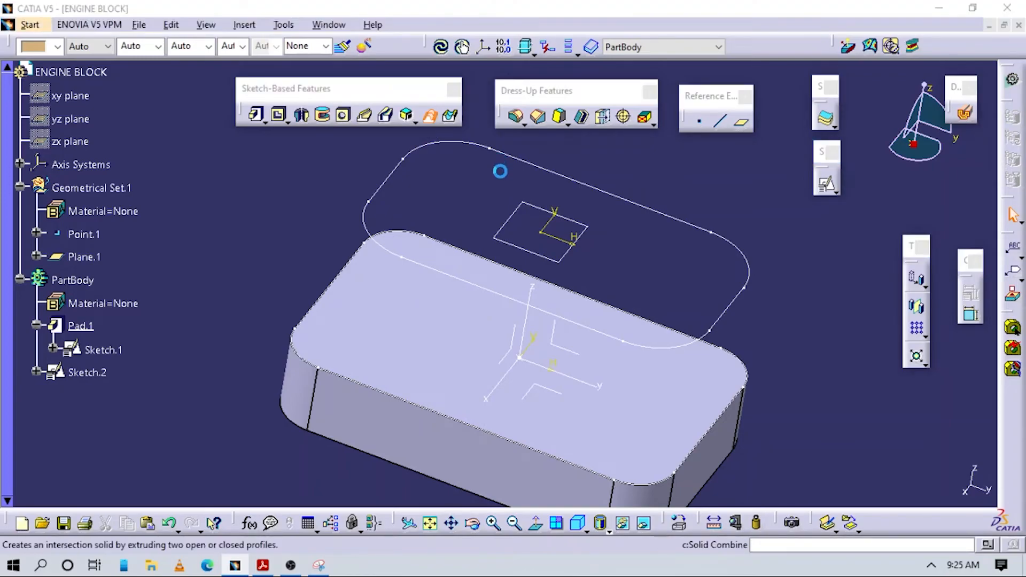
# Step: Create a multi-sections solid between the base profile Sketch.1 and the offset-plane profile Sketch.2, previewing it before accepting
pyautogui.click(451, 420)
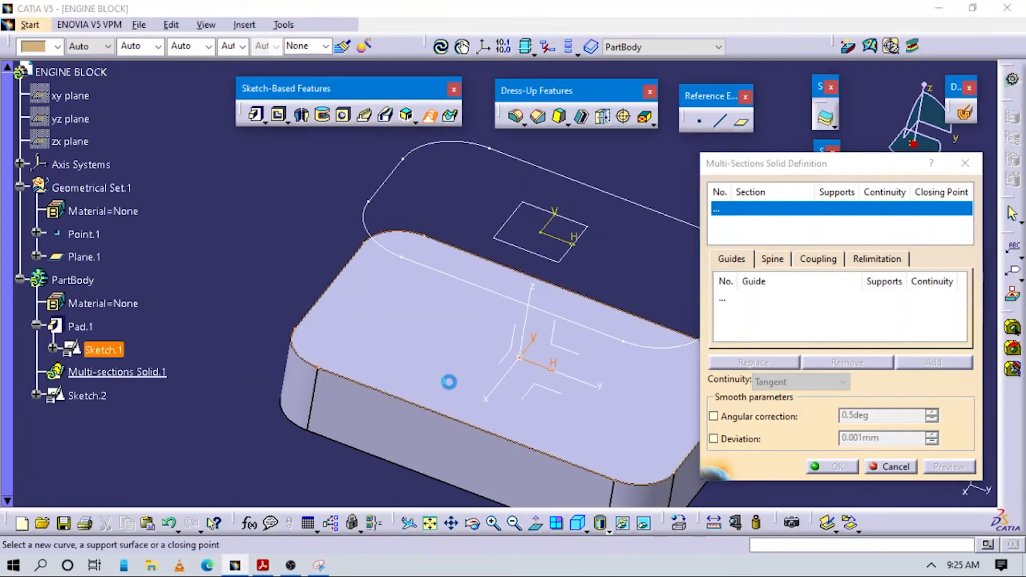
pyautogui.click(474, 285)
pyautogui.moveTo(550, 428); pyautogui.dragTo(391, 274, button='middle')
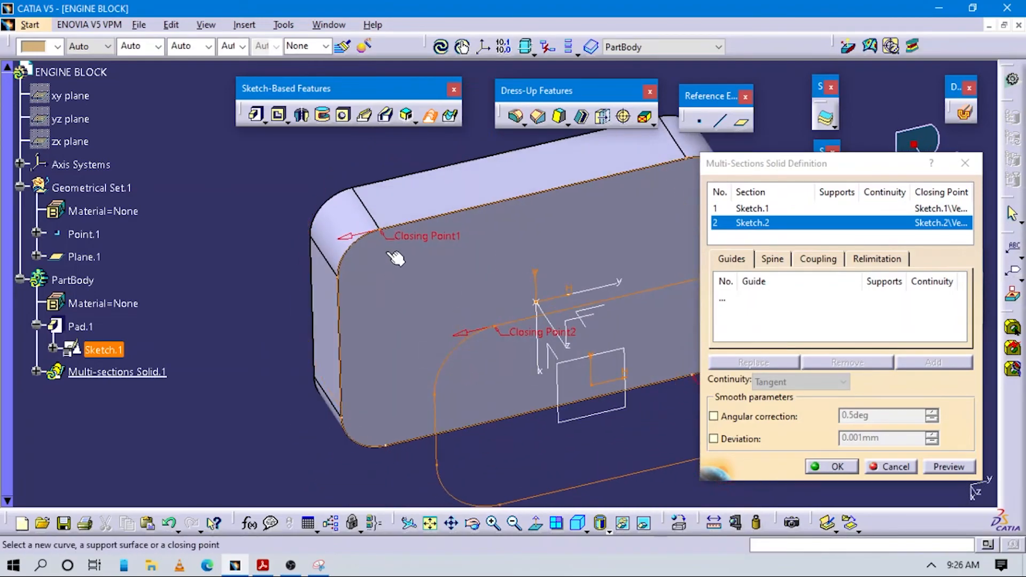
pyautogui.click(941, 467)
pyautogui.click(839, 466)
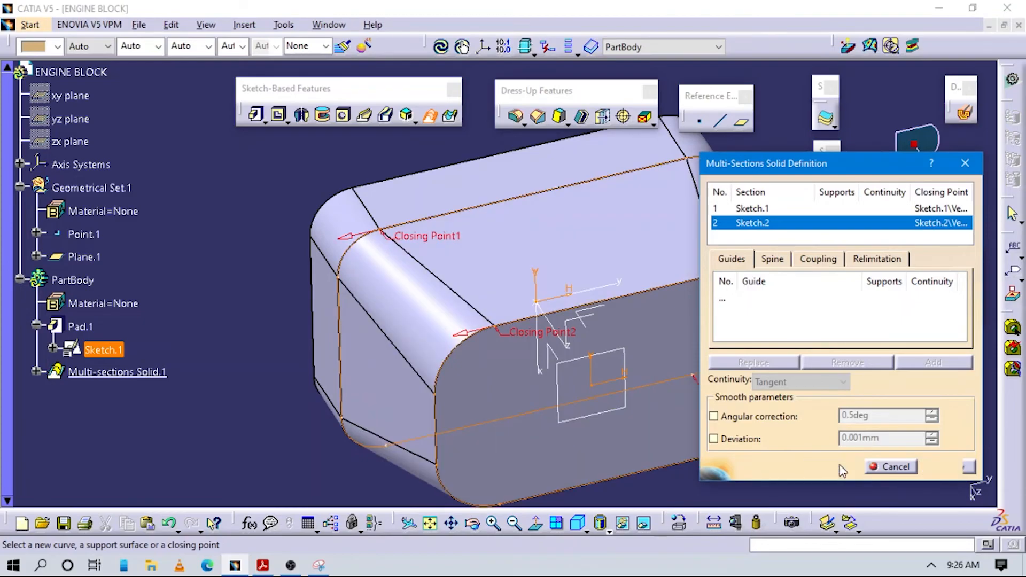
pyautogui.moveTo(593, 390)
pyautogui.mouseDown(button='middle')
pyautogui.moveTo(522, 222)
pyautogui.moveTo(607, 453)
pyautogui.moveTo(448, 277)
pyautogui.moveTo(495, 401)
pyautogui.moveTo(548, 332)
pyautogui.moveTo(570, 435)
pyautogui.moveTo(420, 413)
pyautogui.moveTo(561, 366)
pyautogui.moveTo(582, 286)
pyautogui.moveTo(556, 321)
pyautogui.moveTo(515, 321)
pyautogui.moveTo(543, 305)
pyautogui.mouseUp(button='middle')
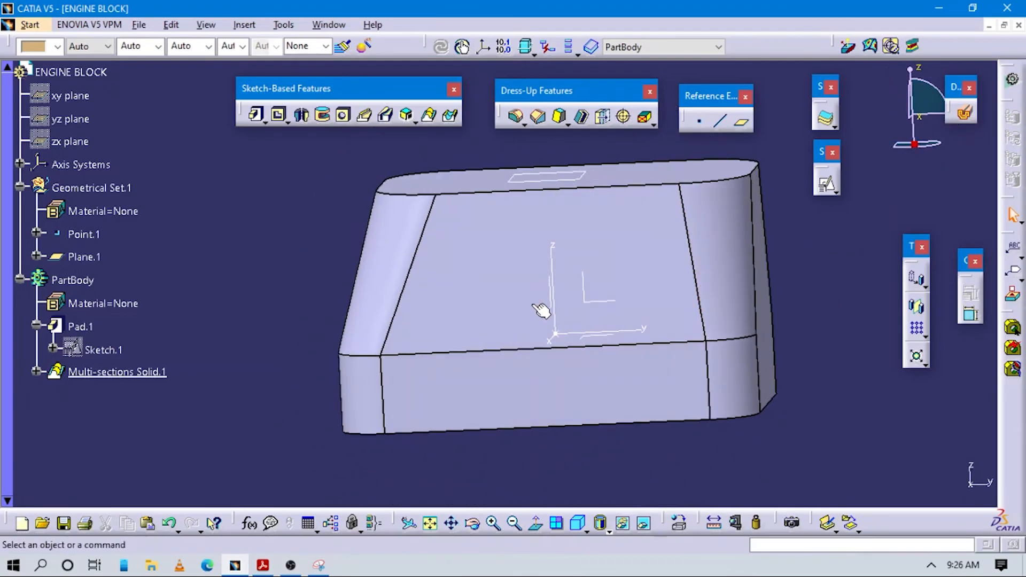
# Step: In the Acrobat Reader drawing, examine the Engine Block views on page 22 and the bore, cavity and flange details on page 23, then return to CATIA
pyautogui.hotkey('alt', 'Tab')
pyautogui.scroll(-6, 612, 300)
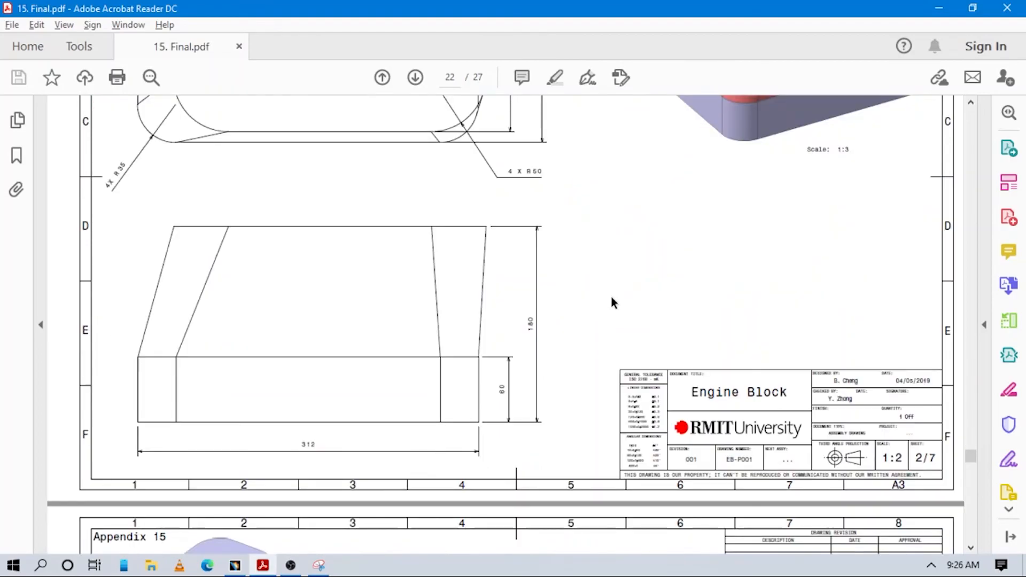
pyautogui.scroll(3, 614, 302)
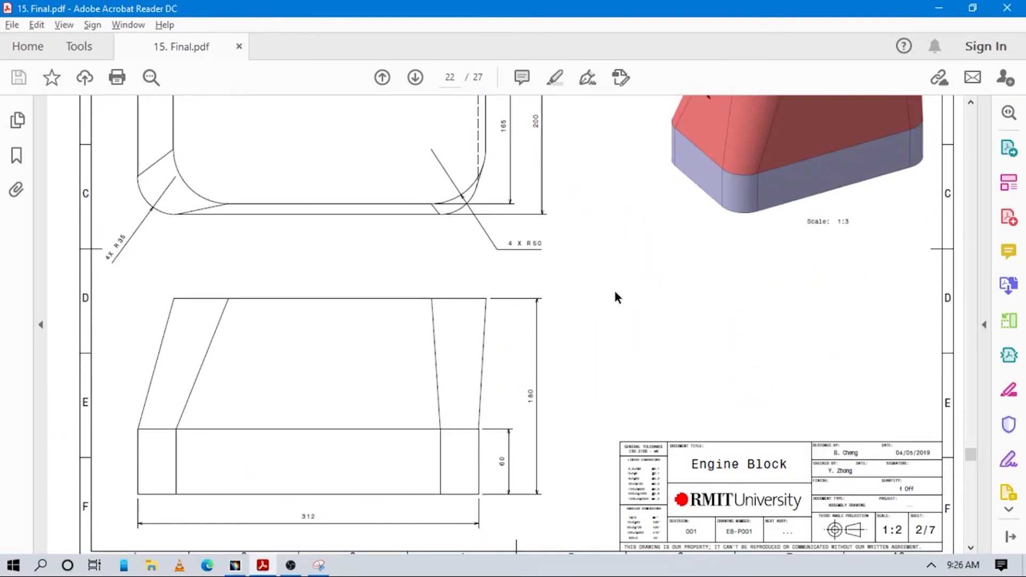
pyautogui.scroll(4, 615, 297)
pyautogui.scroll(-5, 615, 292)
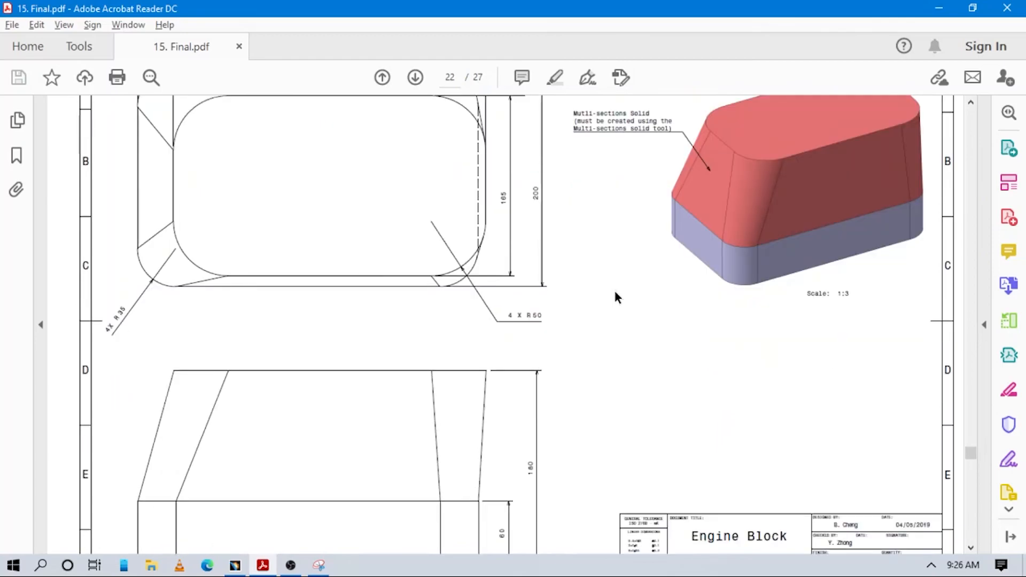
pyautogui.scroll(3, 615, 292)
pyautogui.scroll(-5, 616, 297)
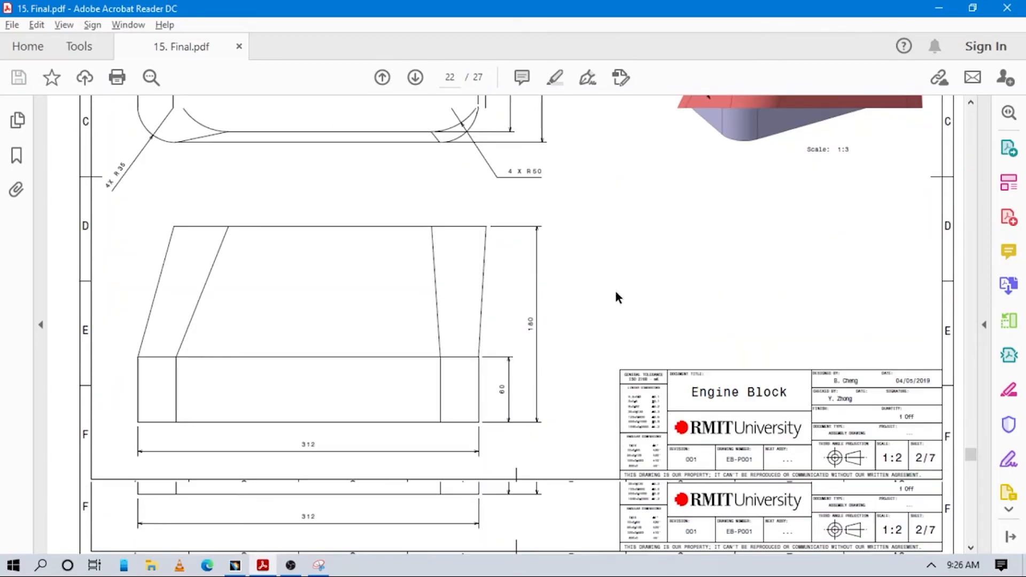
pyautogui.scroll(-2, 617, 293)
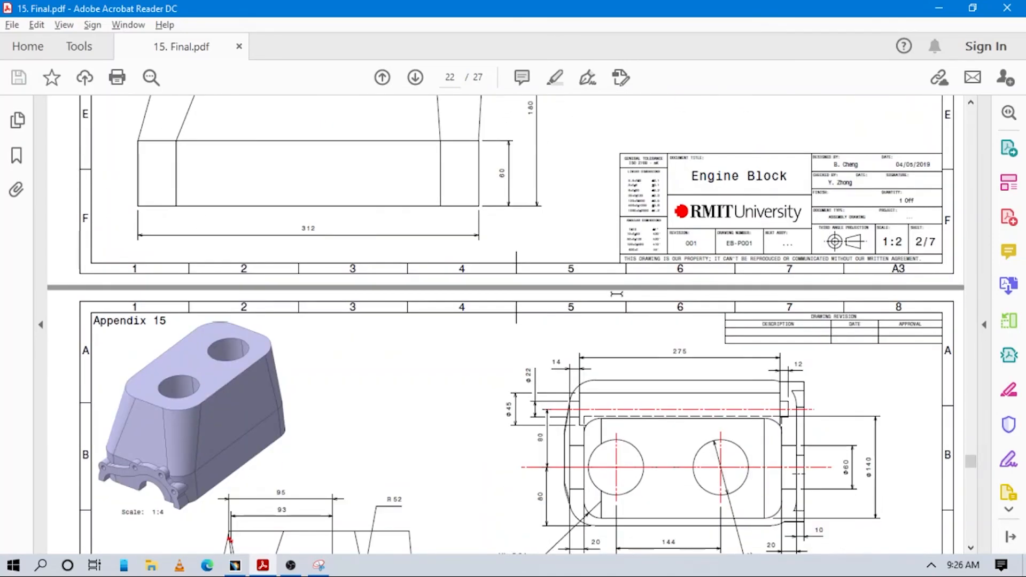
pyautogui.scroll(-3, 240, 403)
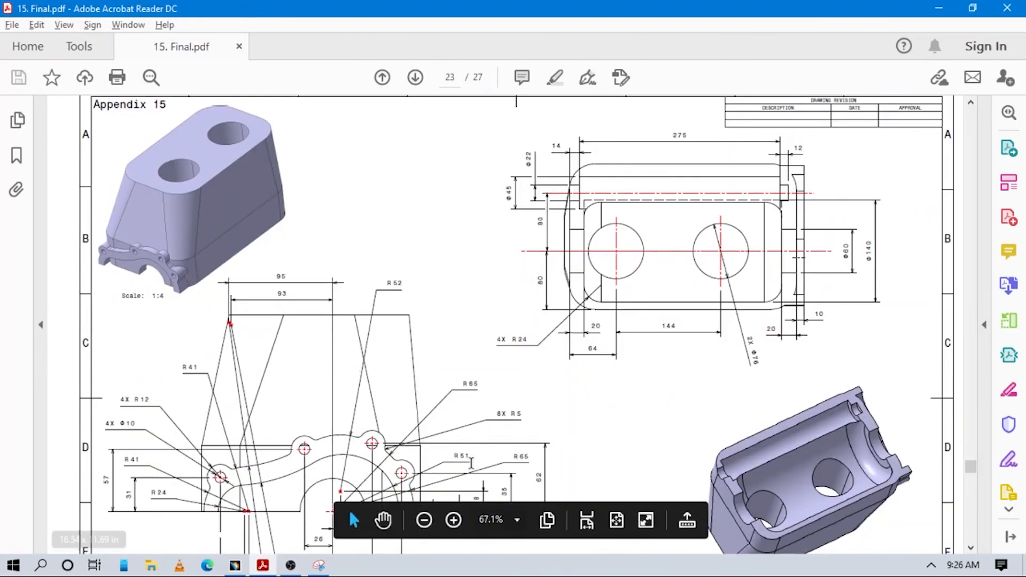
pyautogui.scroll(-2, 612, 340)
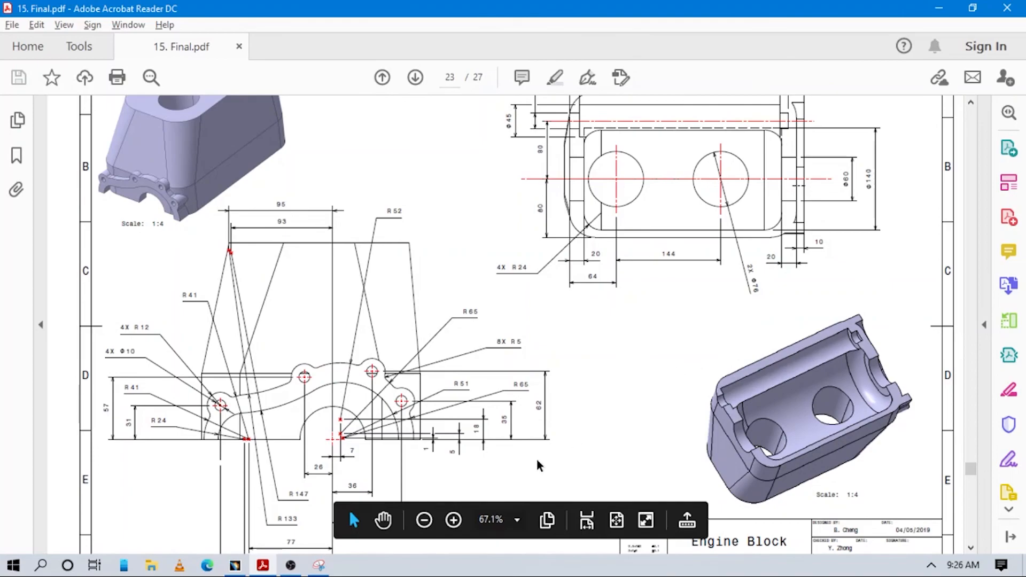
pyautogui.scroll(2, 425, 348)
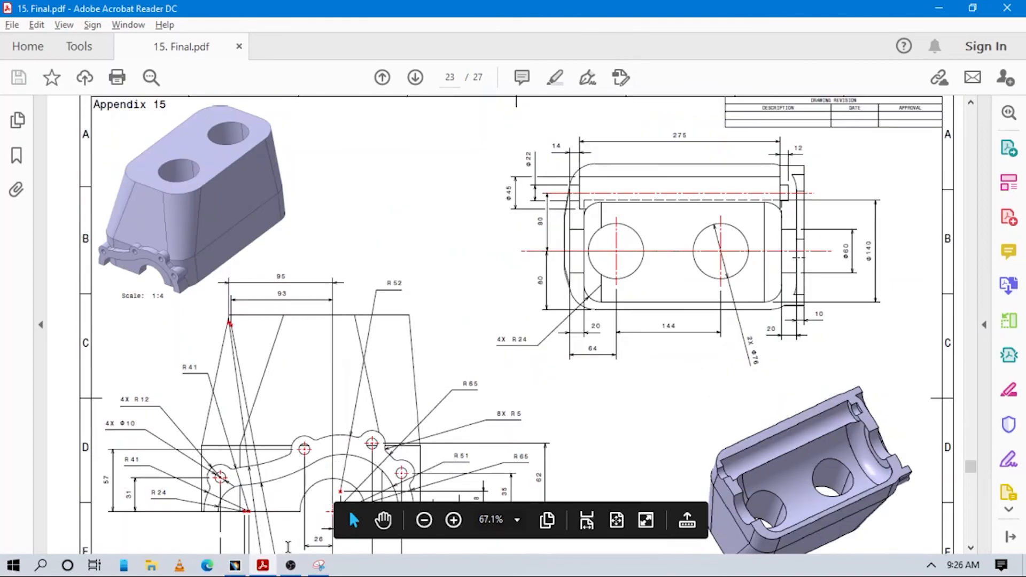
pyautogui.click(234, 566)
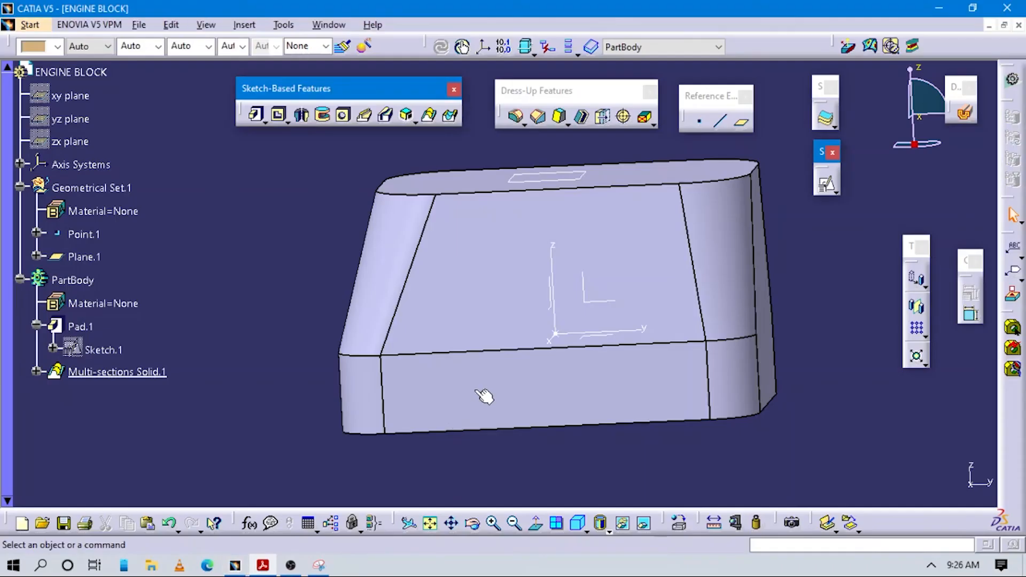